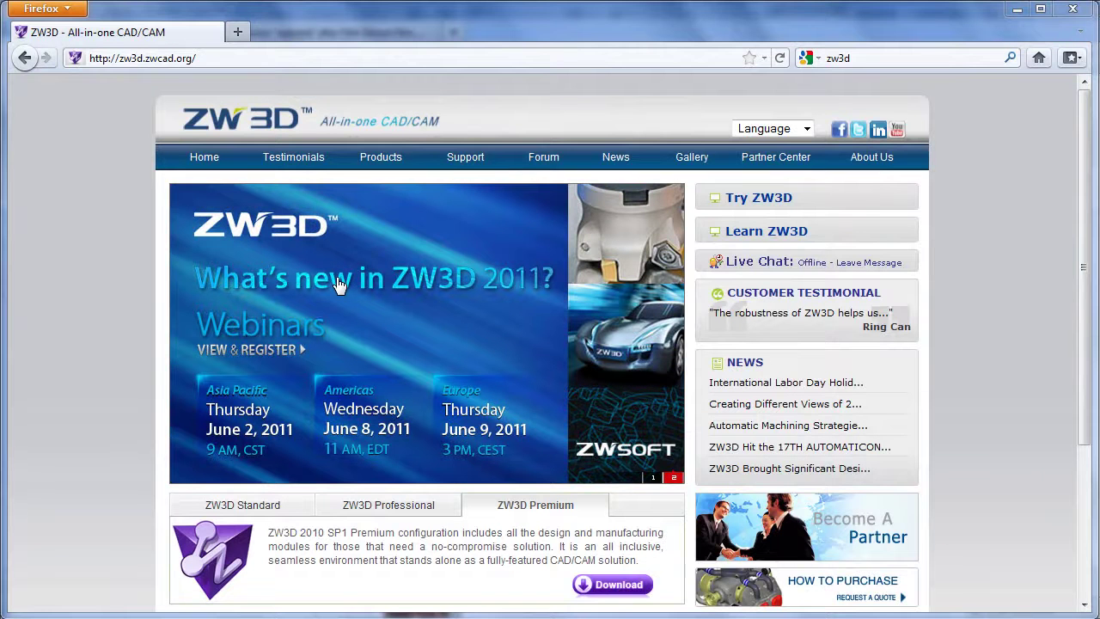
Step: Go to the ZW3D Professional page from the Products menu on the ZW3D website
mouse_move(378, 163)
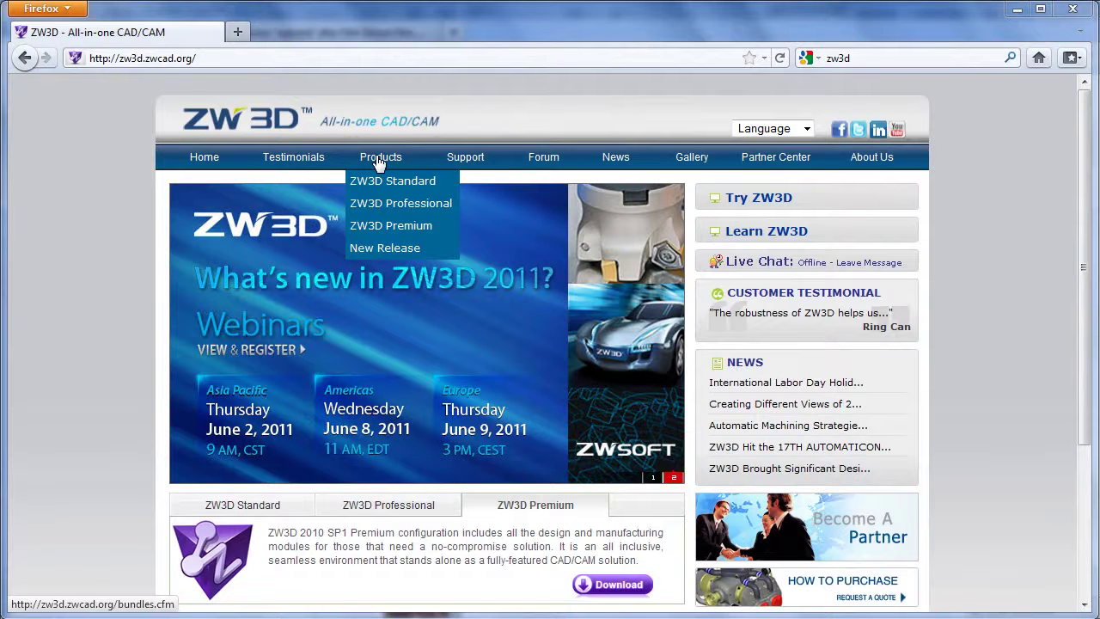
click(389, 208)
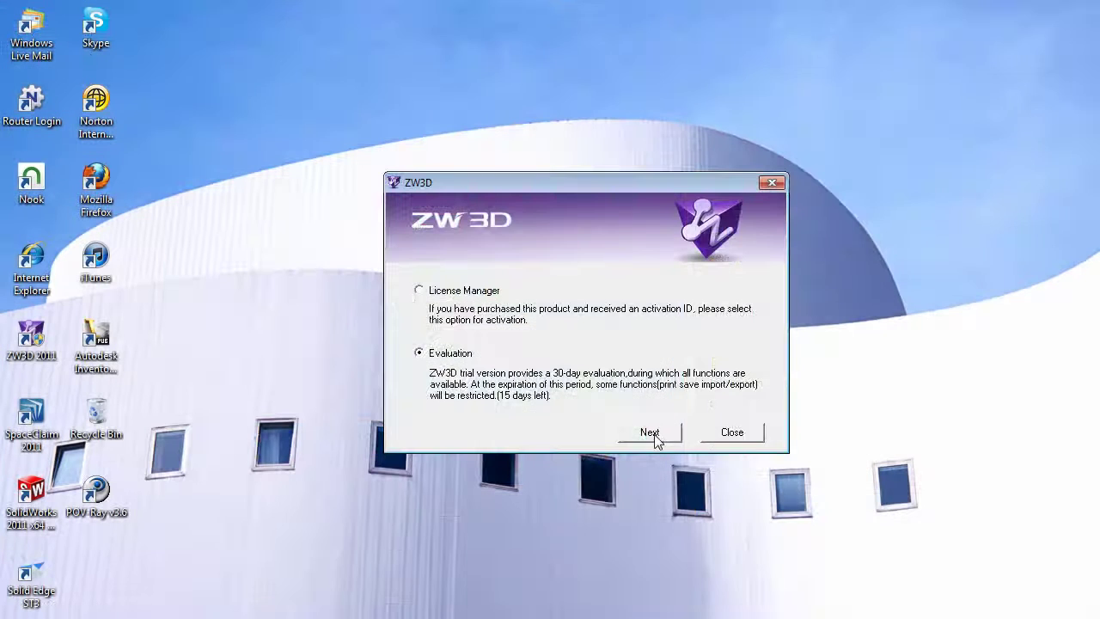
Step: Continue with the 30-day evaluation licence in the ZW3D 2011 dialog
click(651, 433)
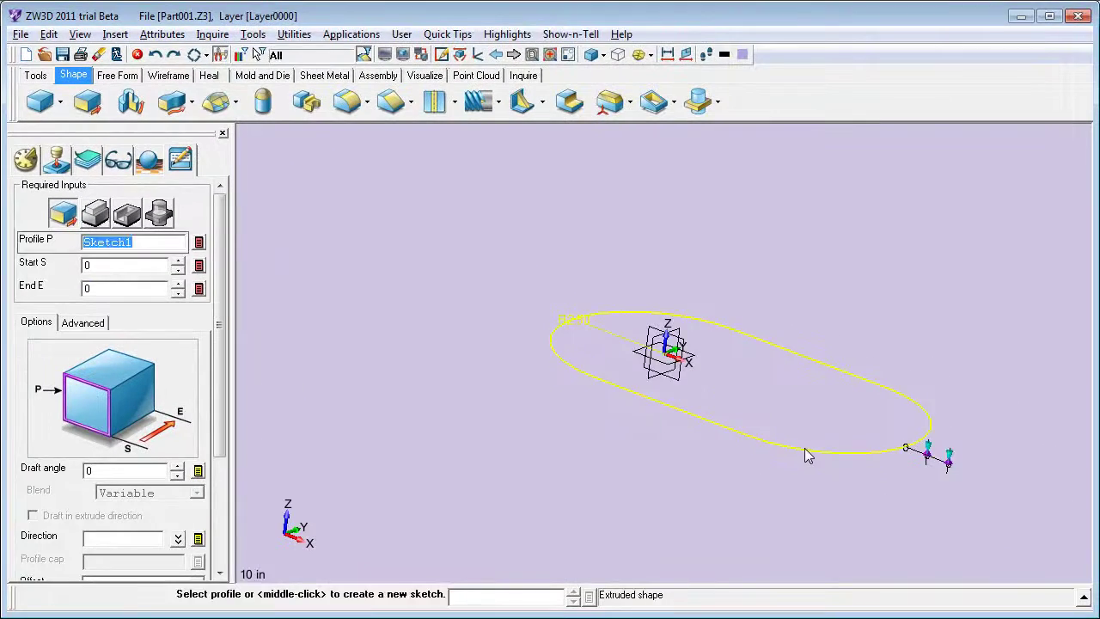
Step: Extrude the slot sketch from 2.3 to -2.4 and set the top-edge fillet radius to 0.25
click(804, 448)
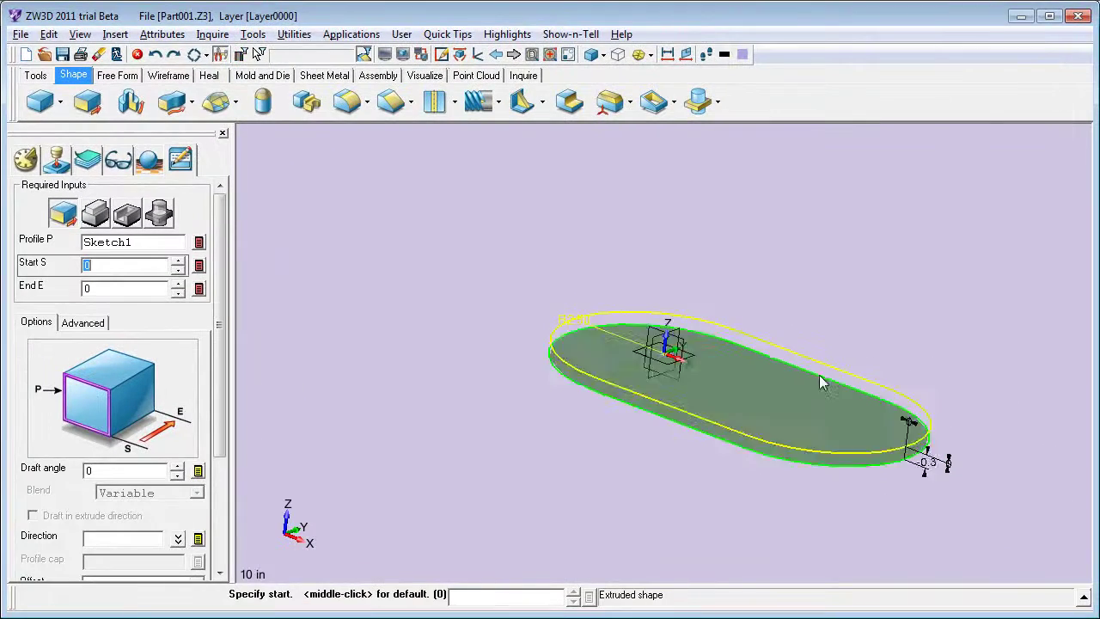
click(828, 334)
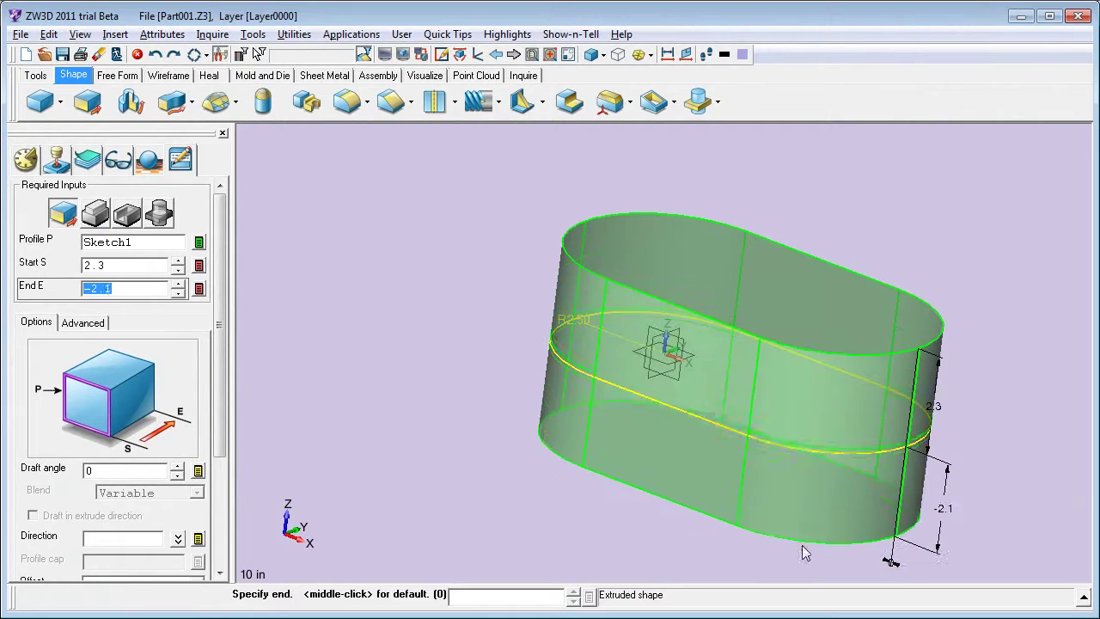
click(800, 538)
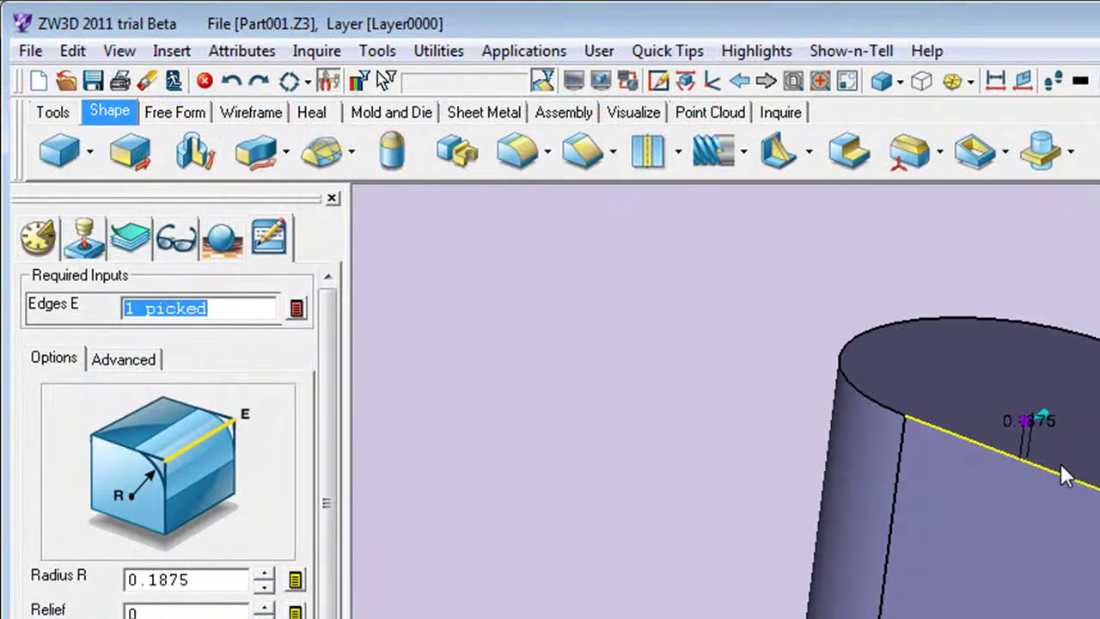
double_click(217, 580)
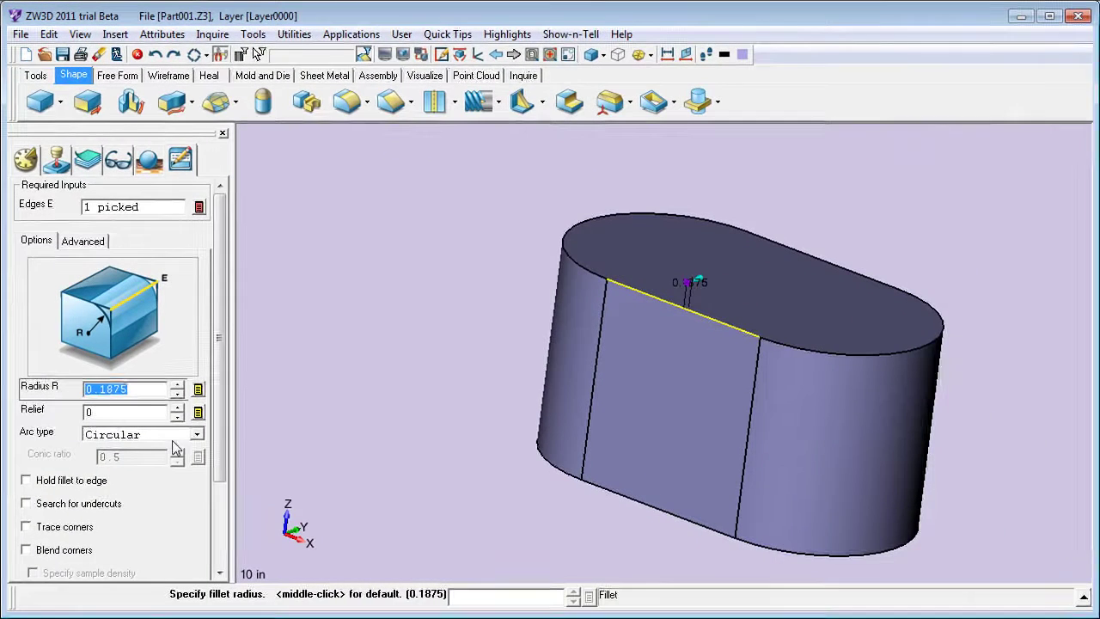
text(0.)
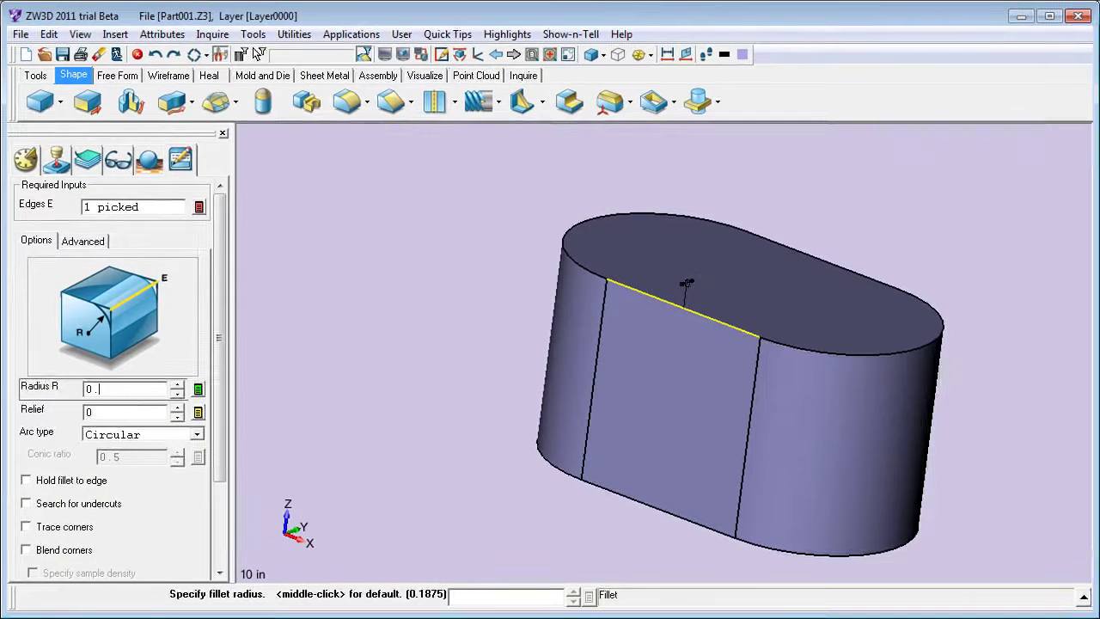
text(25)
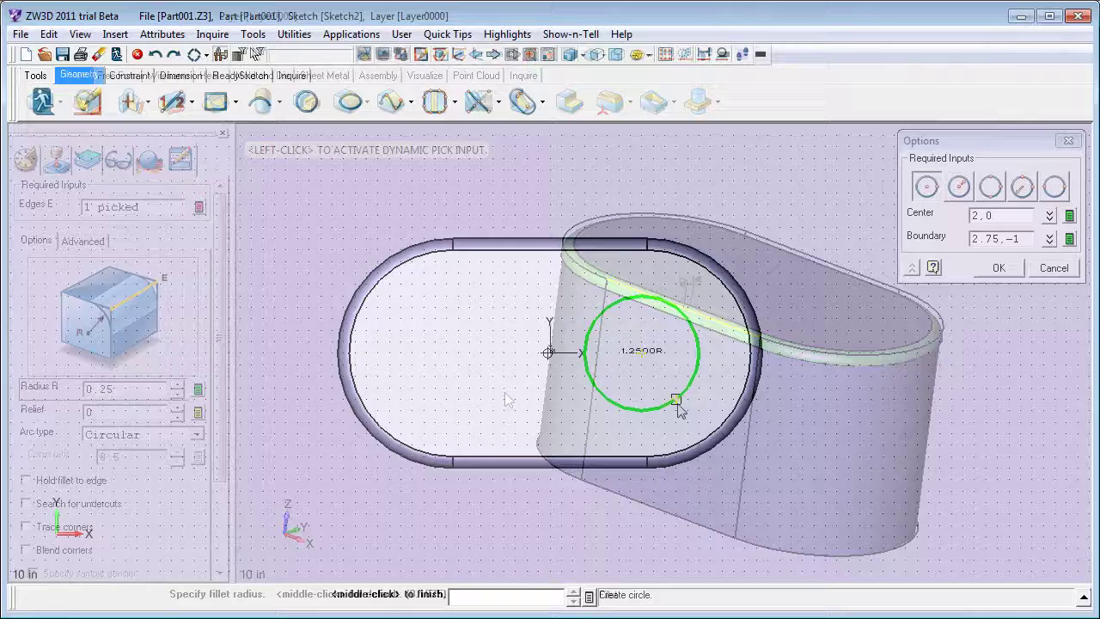
Step: Cut a circular hole at 2,0 through the block with an extrude cut from 1.5 to -6.3
click(995, 273)
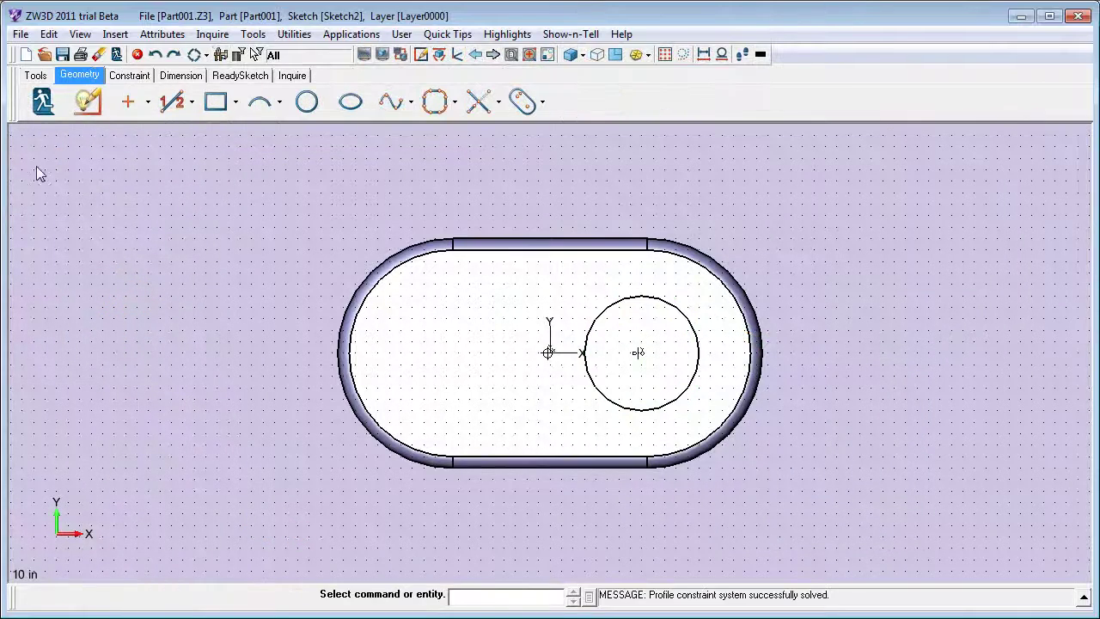
click(37, 107)
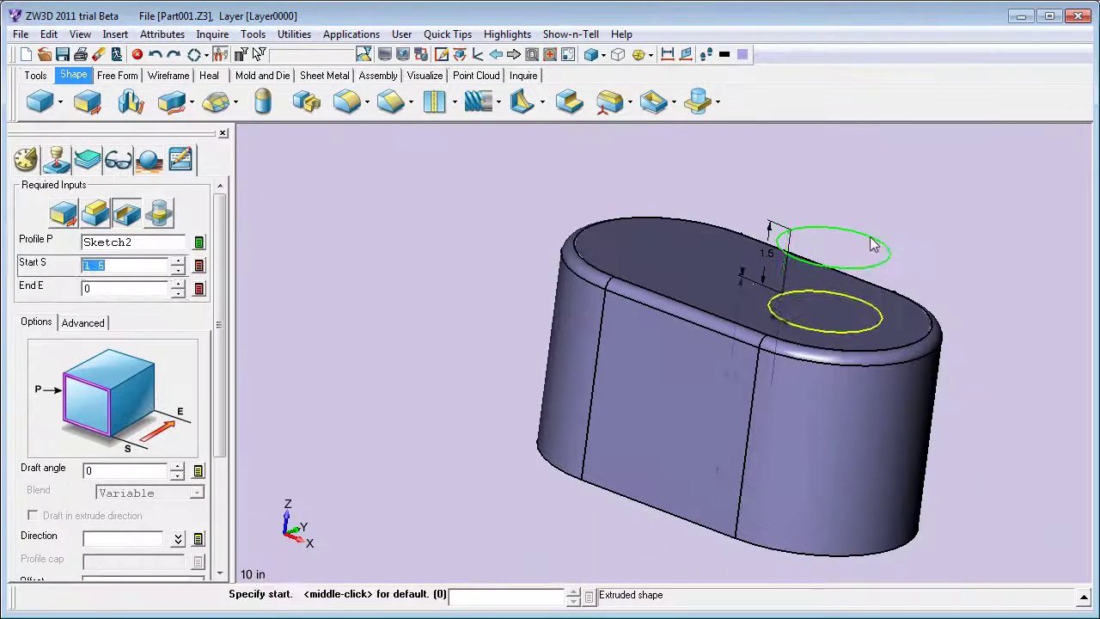
click(1098, 507)
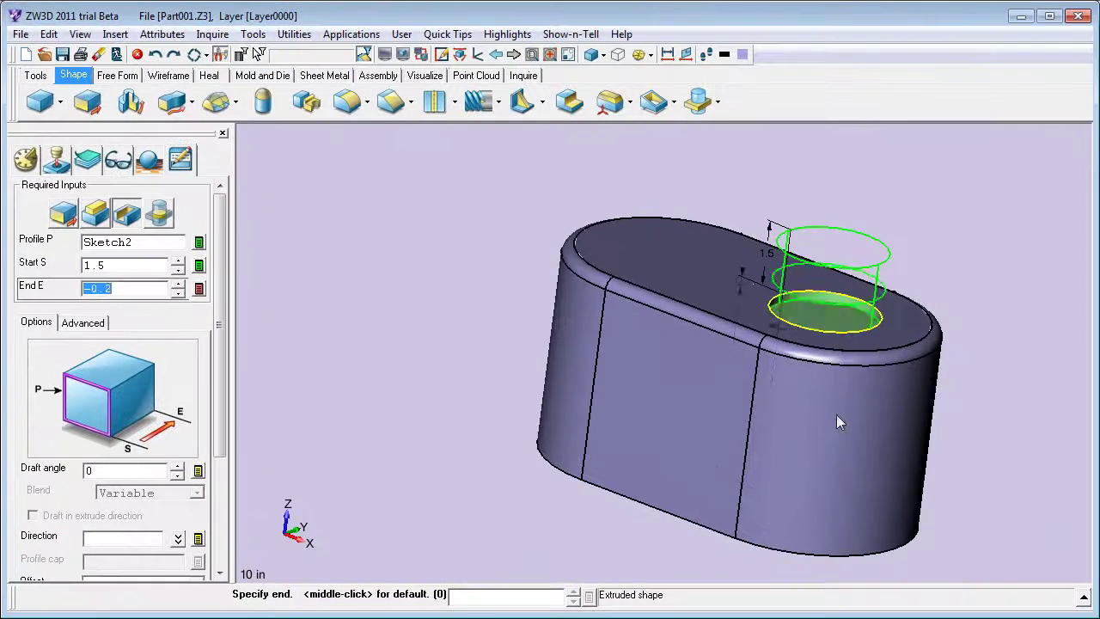
click(787, 581)
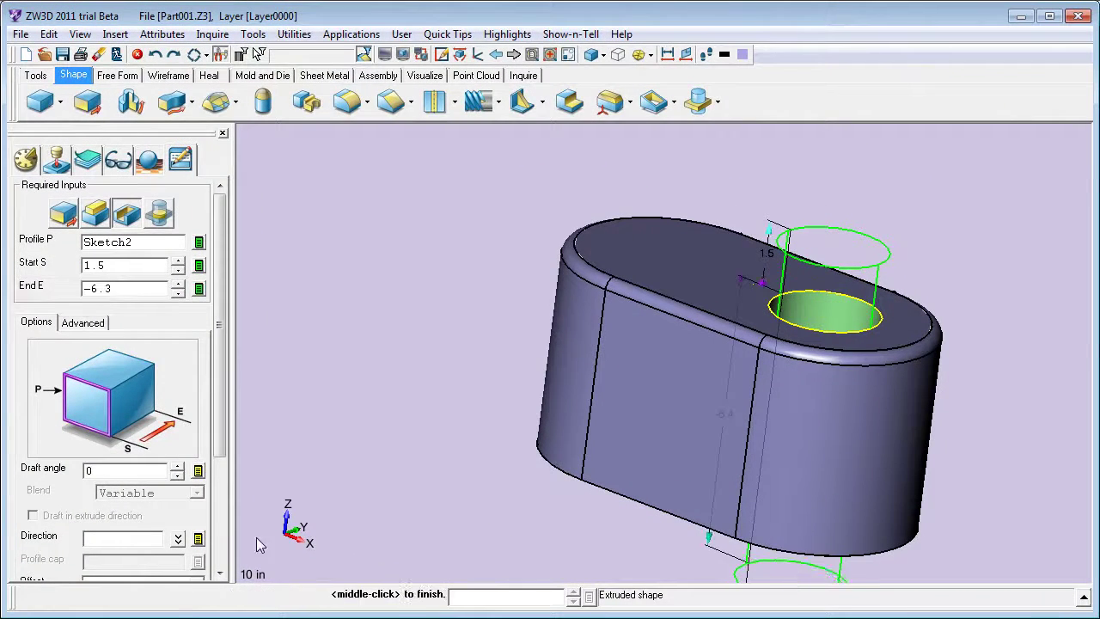
scroll(215, 462, down, 5)
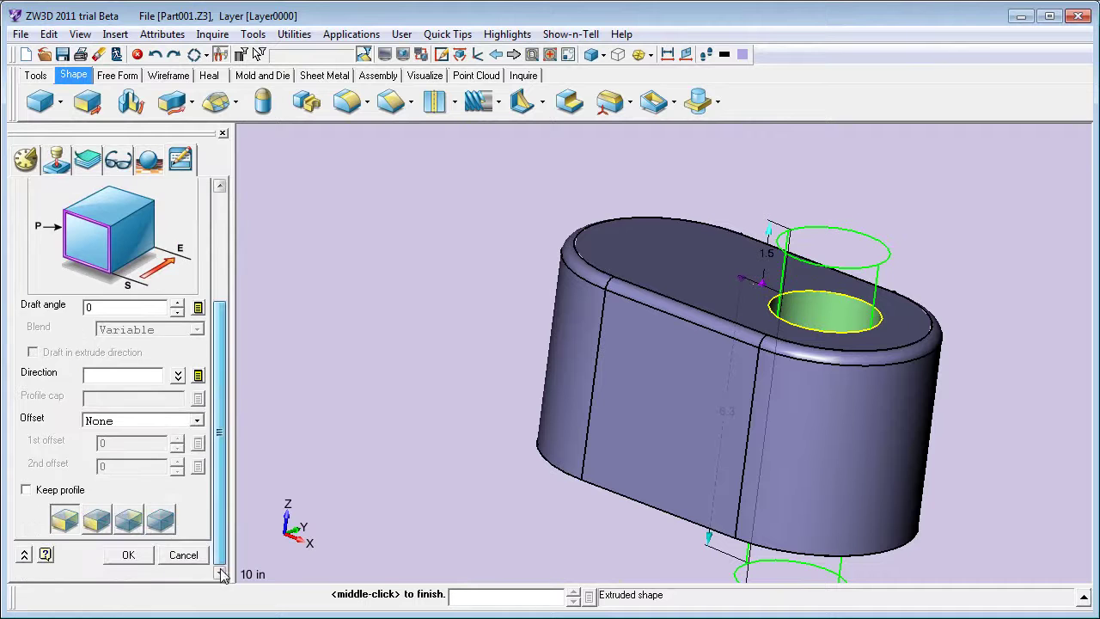
click(123, 554)
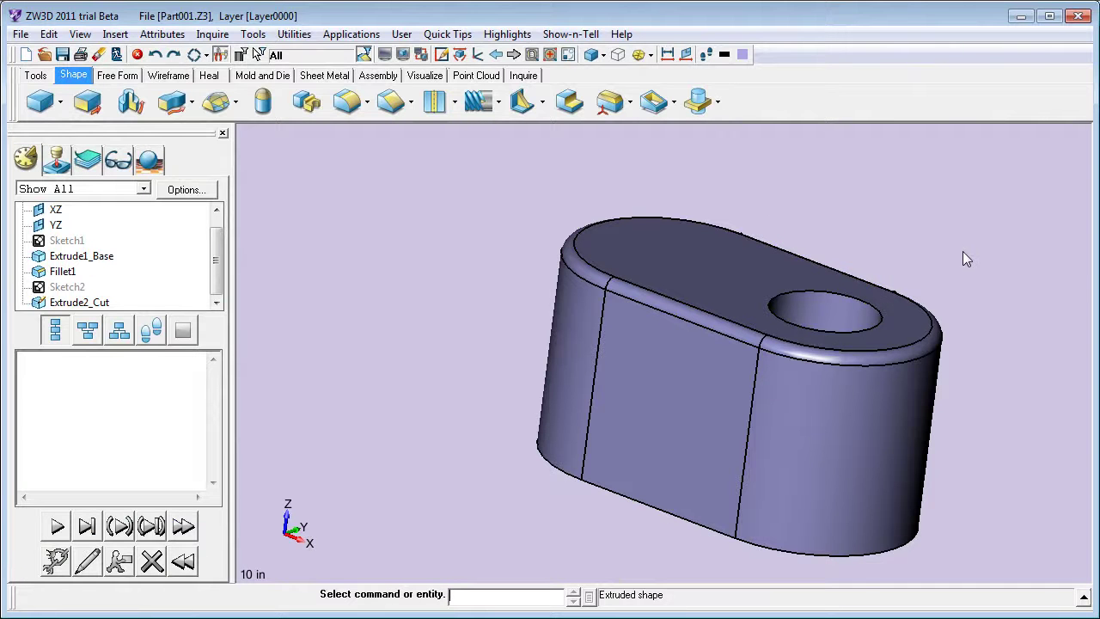
Step: Revolve the ellipse sketch about a 1,0,0 axis through the model centre into a curved sheet
mouse_move(964, 258)
middle_down()
mouse_move(968, 286)
mouse_move(946, 249)
mouse_move(938, 295)
middle_up()
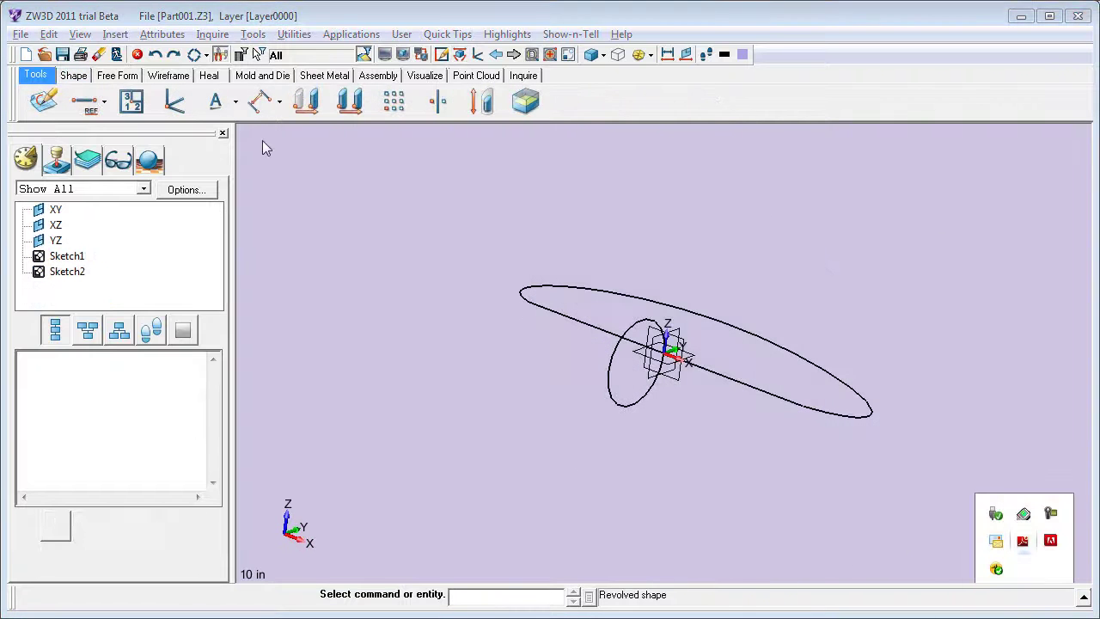
click(73, 77)
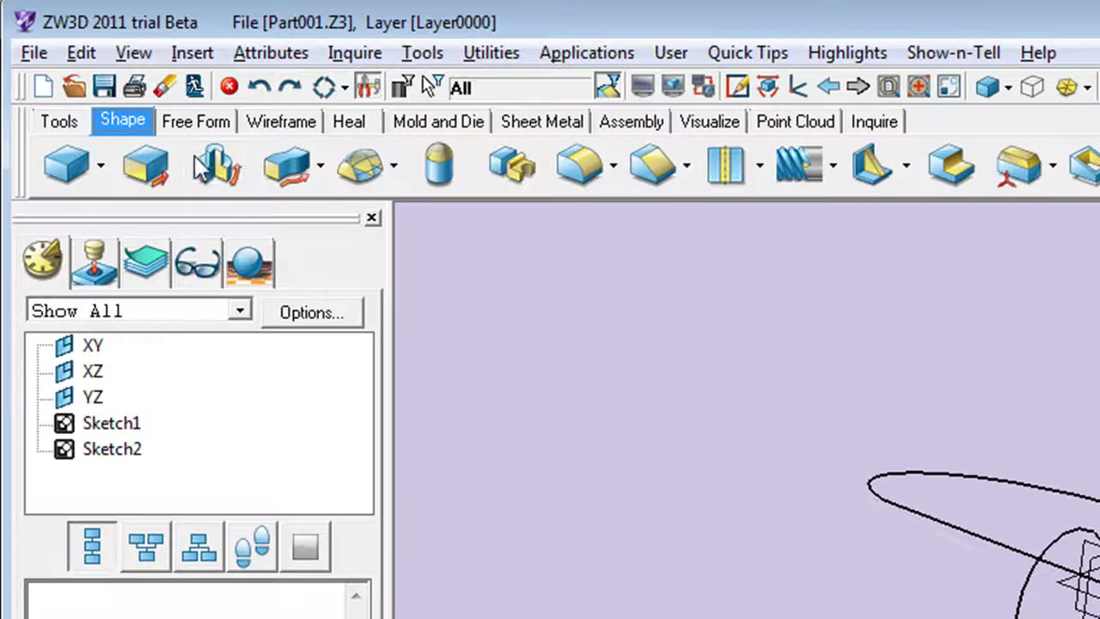
click(131, 102)
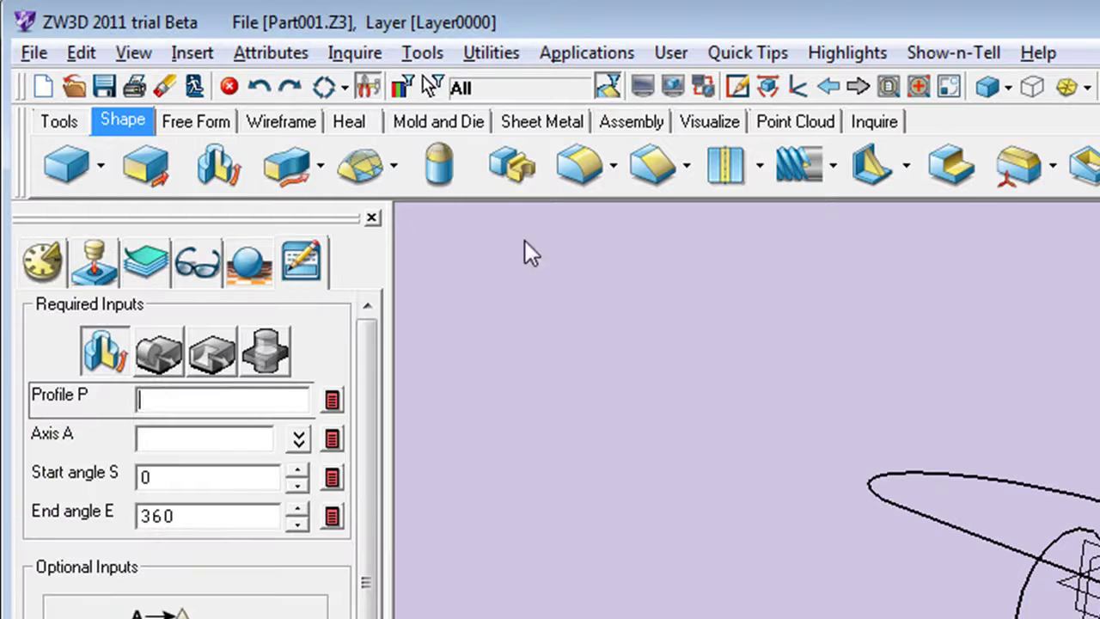
click(924, 516)
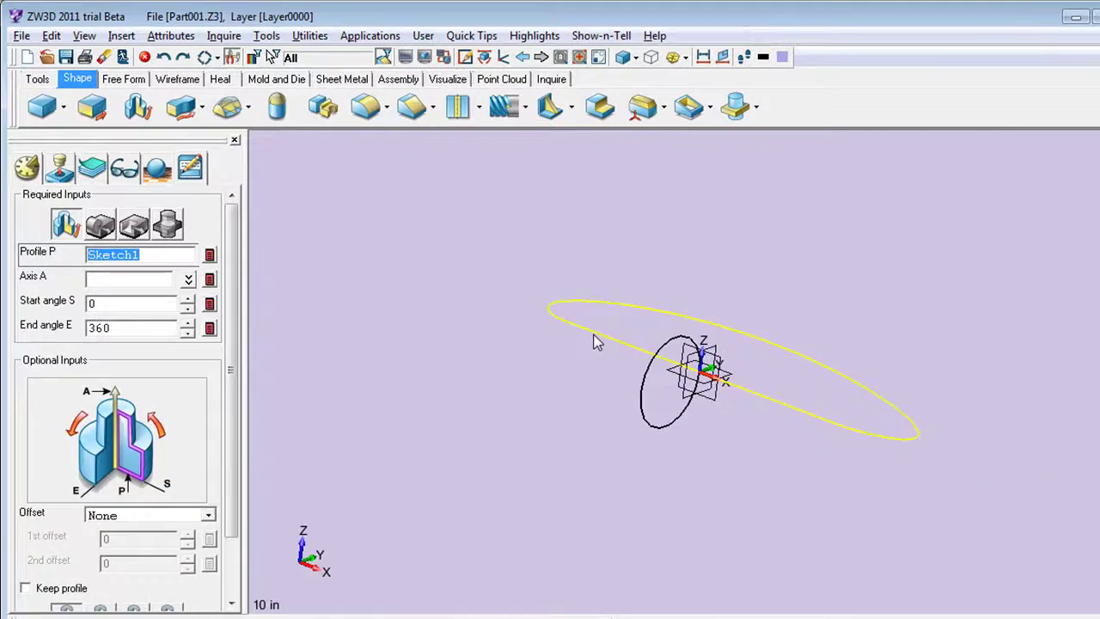
click(562, 322)
click(617, 352)
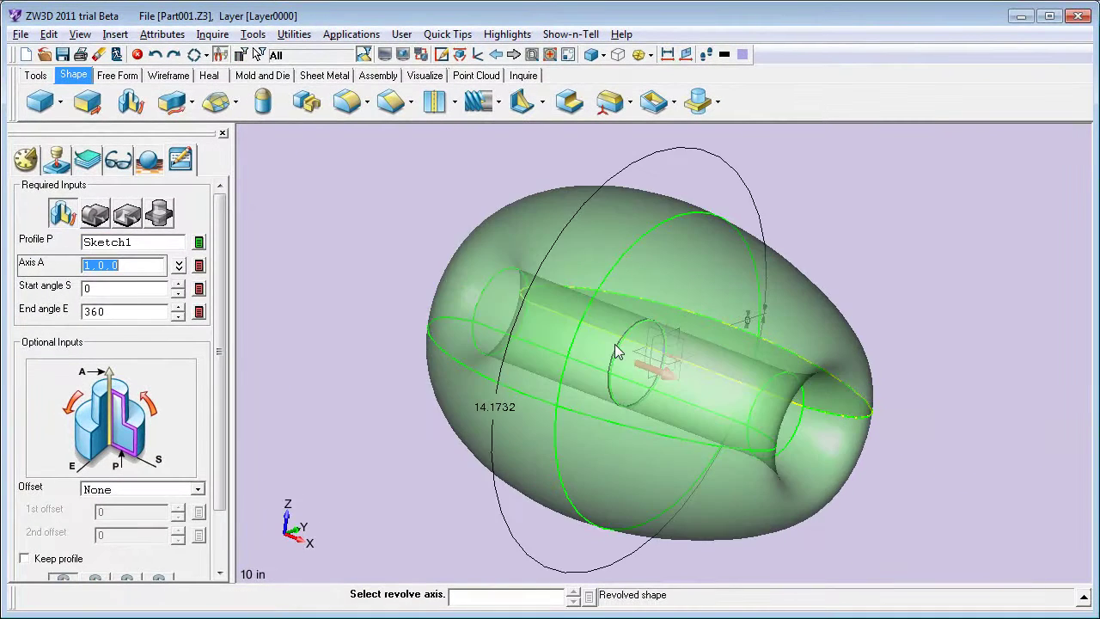
middle_click(617, 353)
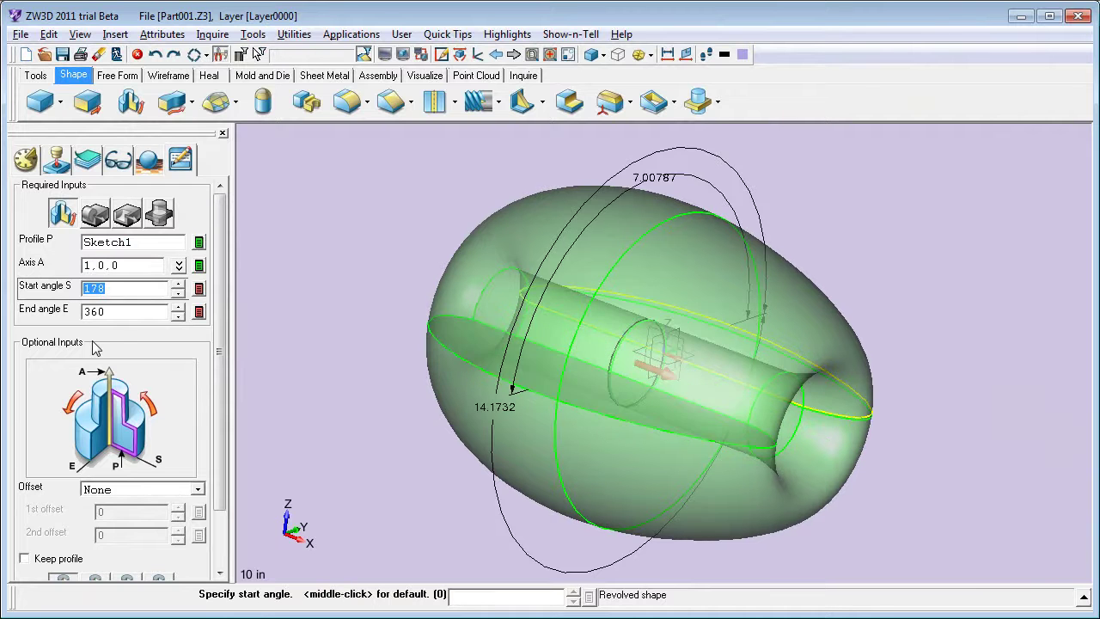
scroll(155, 413, down, 3)
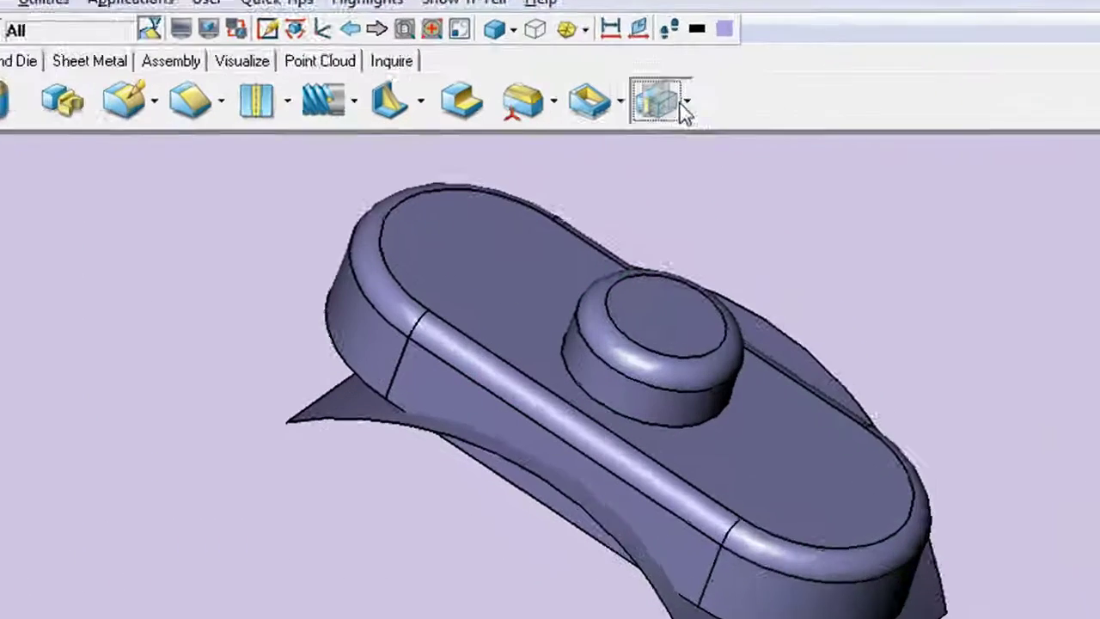
Step: Trim the main body with the curved sheet, discarding the sheet to create Trim1
click(701, 103)
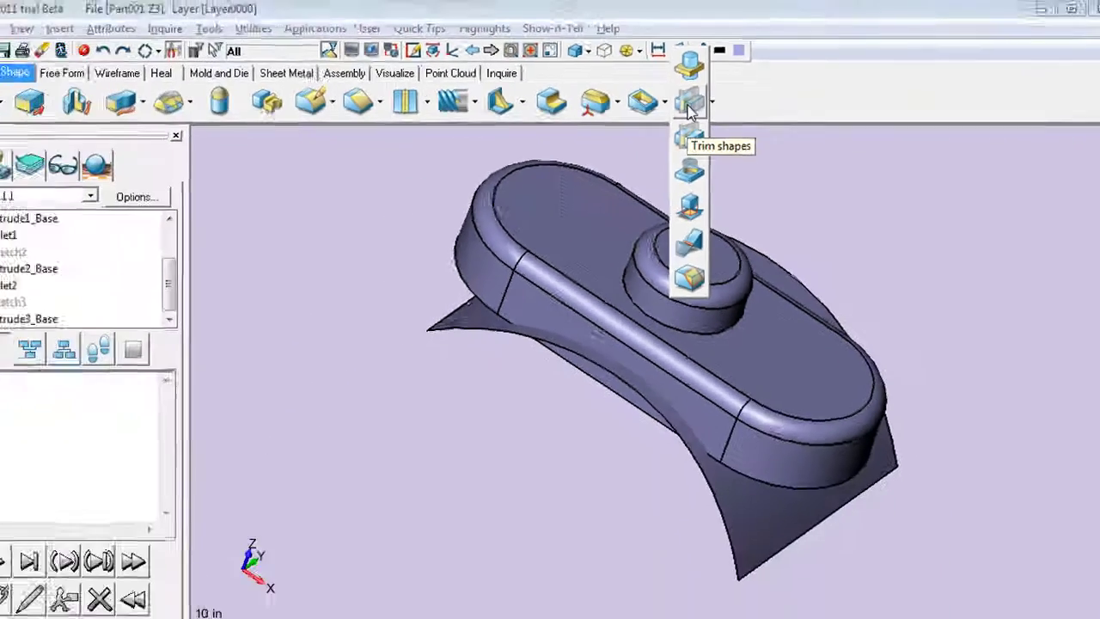
click(689, 105)
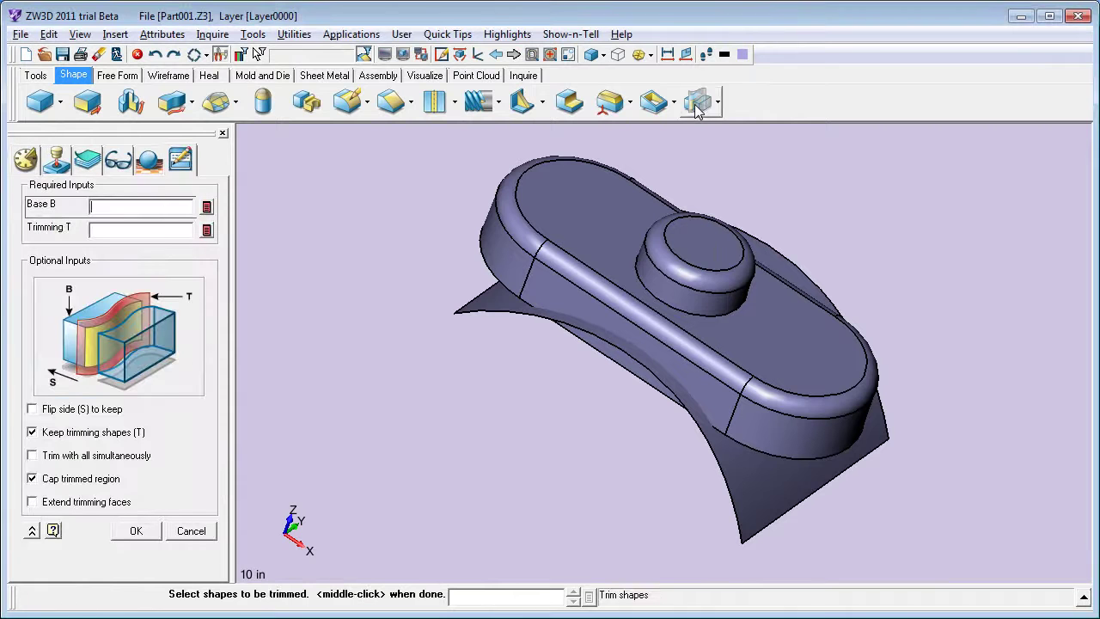
click(542, 225)
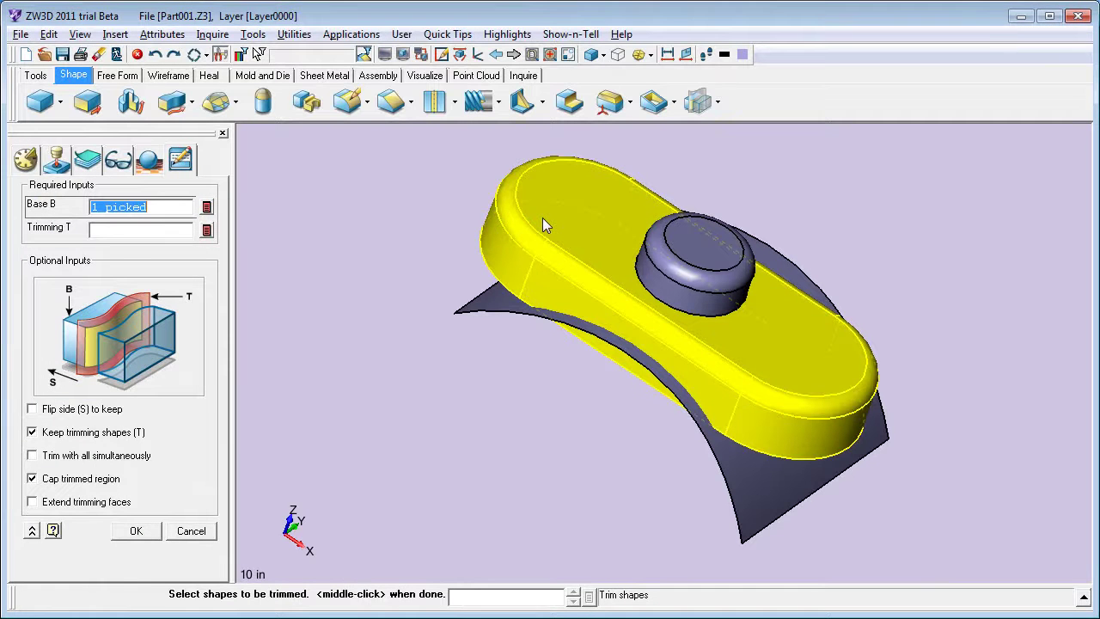
click(126, 230)
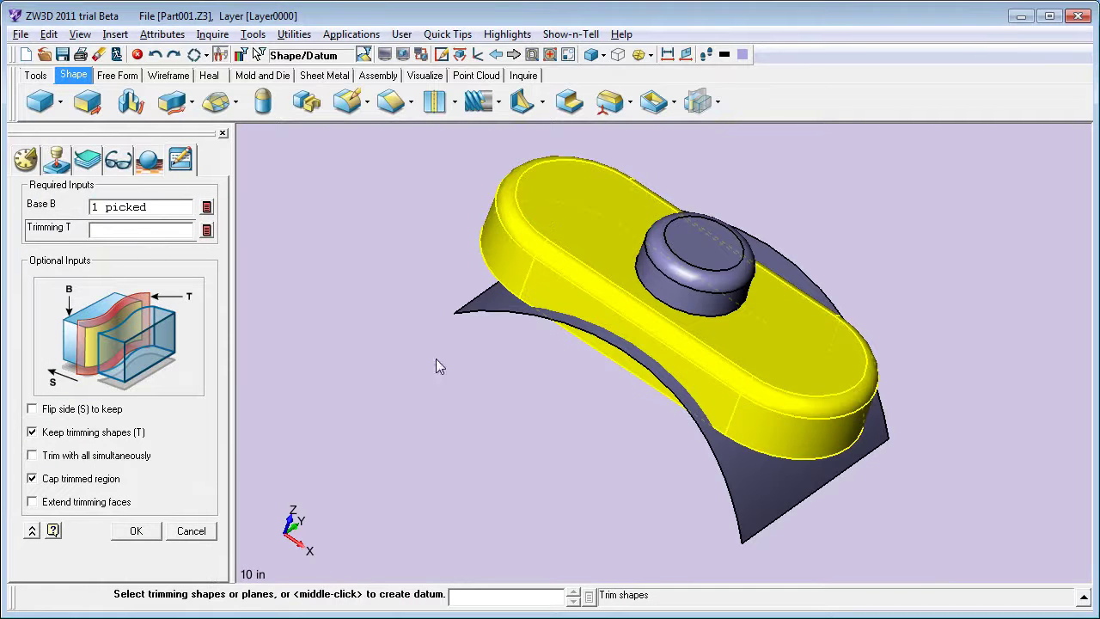
click(744, 495)
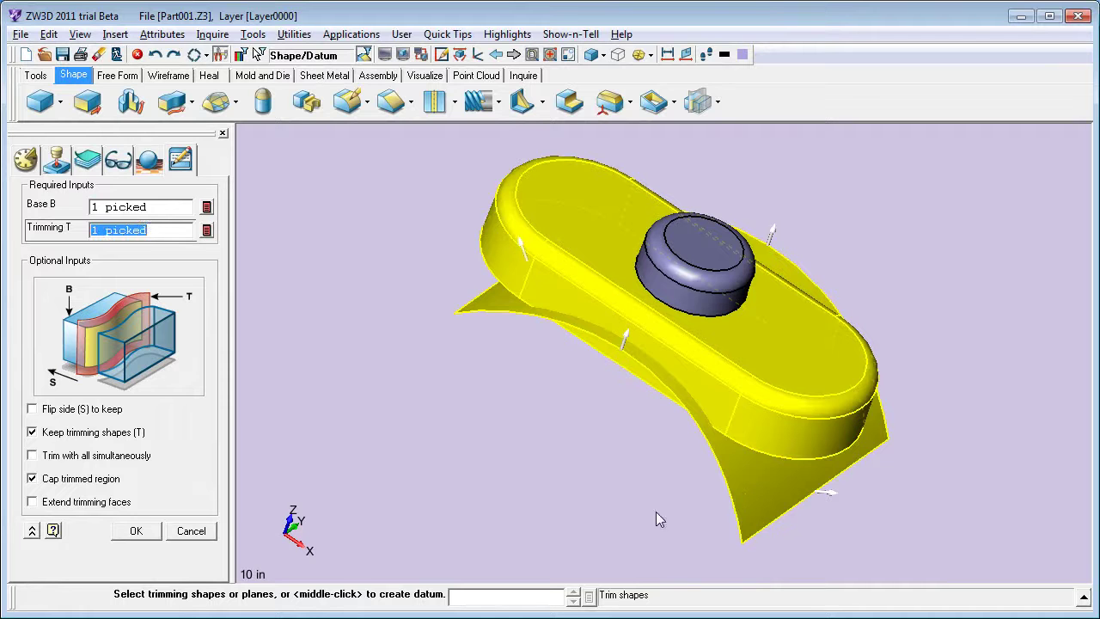
click(32, 434)
click(135, 535)
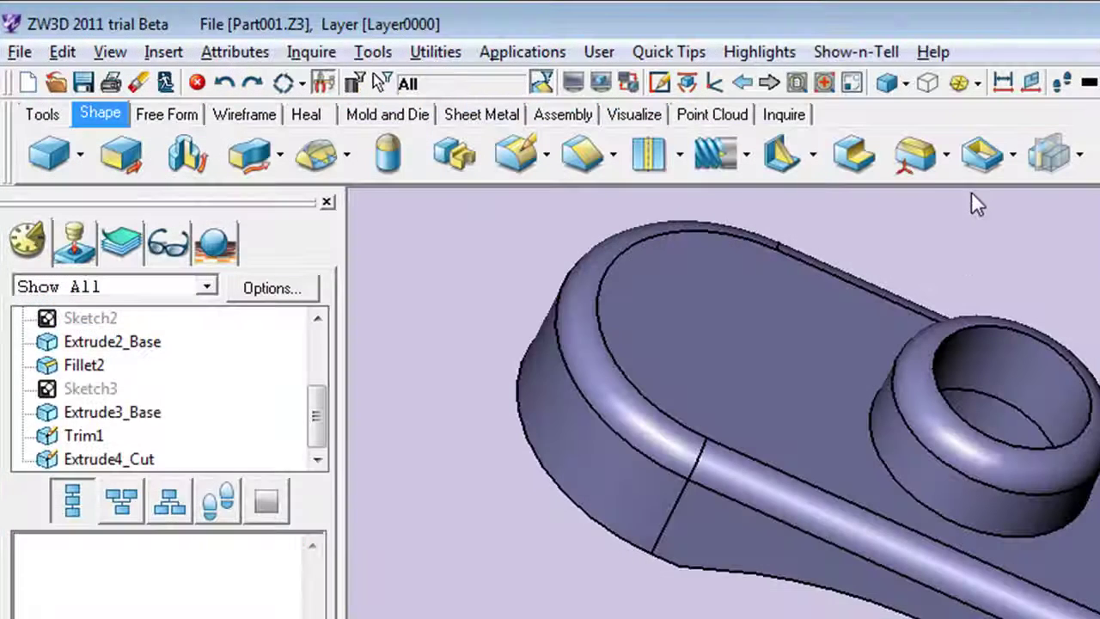
Step: Shell the solid with a -0.1875 wall thickness
click(982, 155)
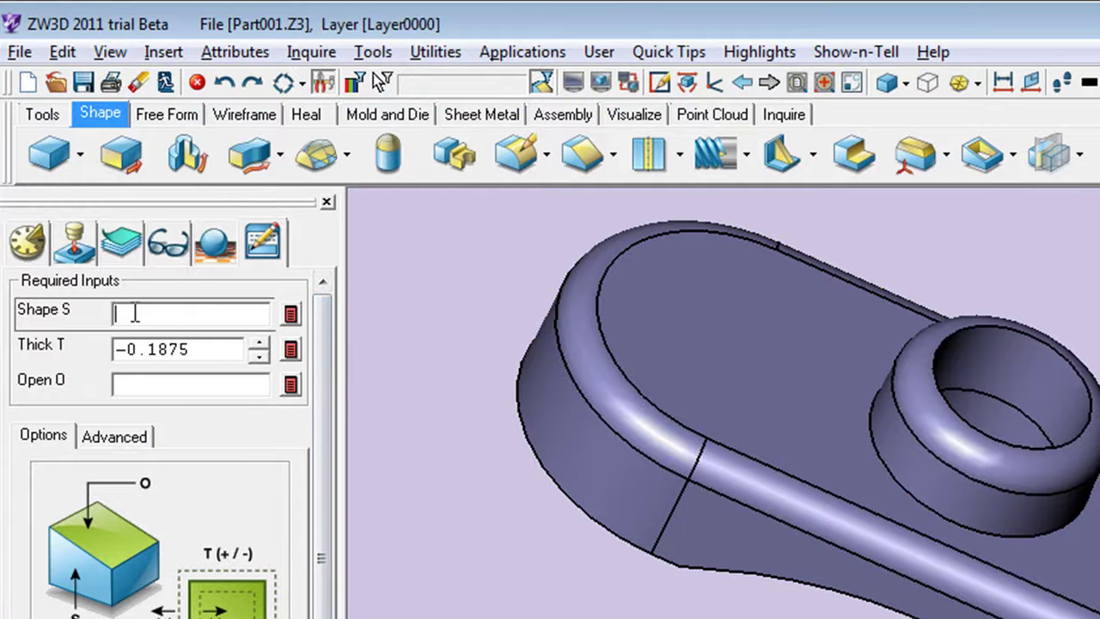
click(591, 315)
middle_click(718, 352)
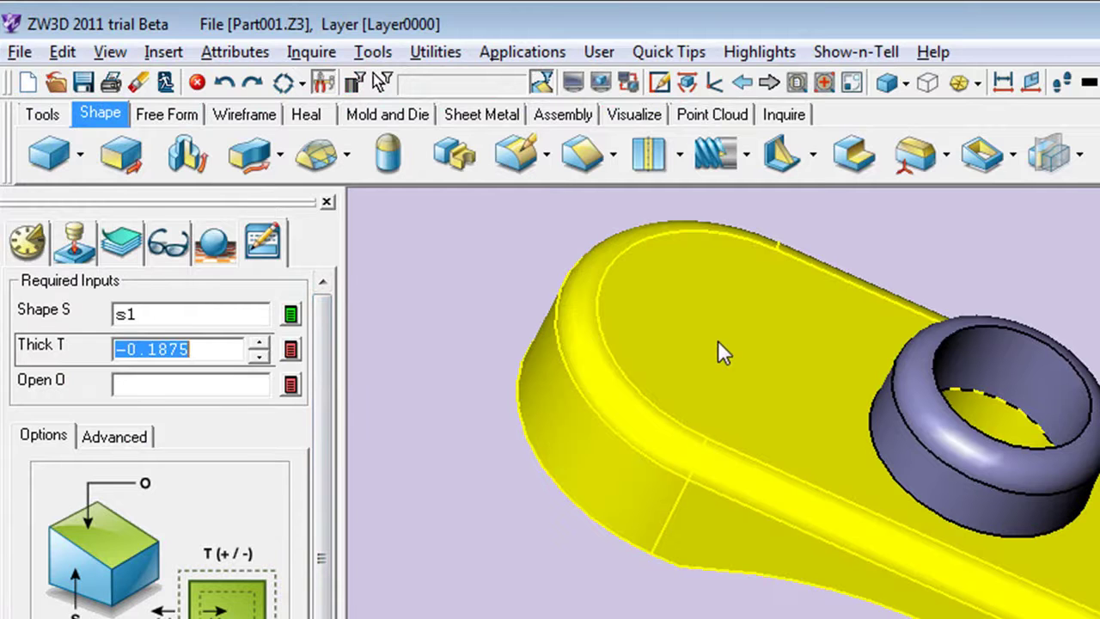
click(226, 350)
Step: Leave the left, middle and right underside faces open and finish Shell1
click(204, 388)
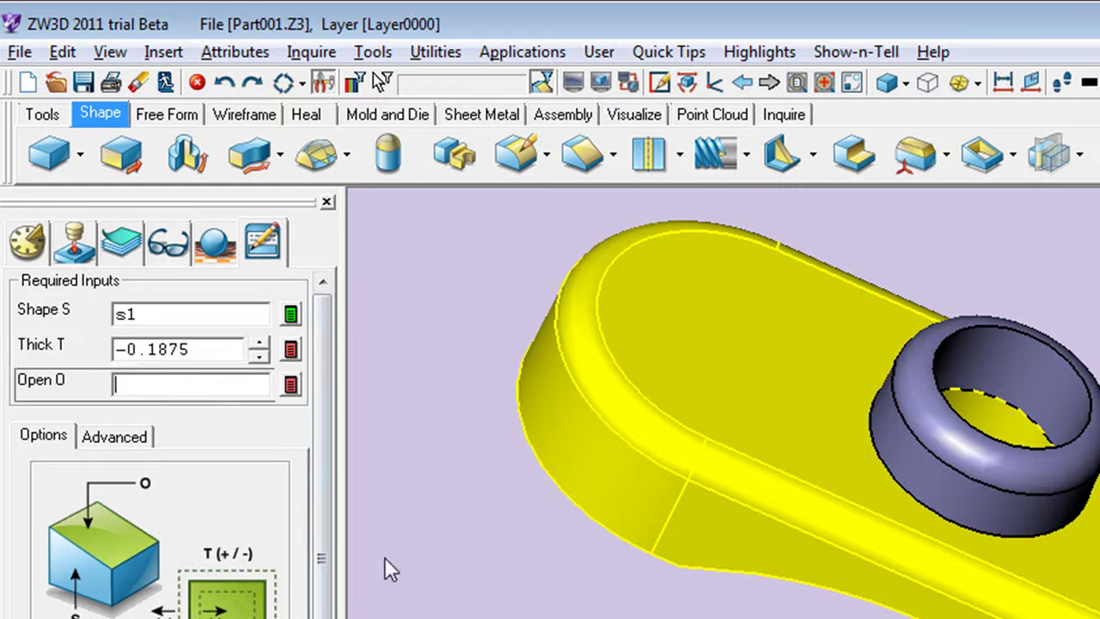
right_drag(670, 614, 648, 609)
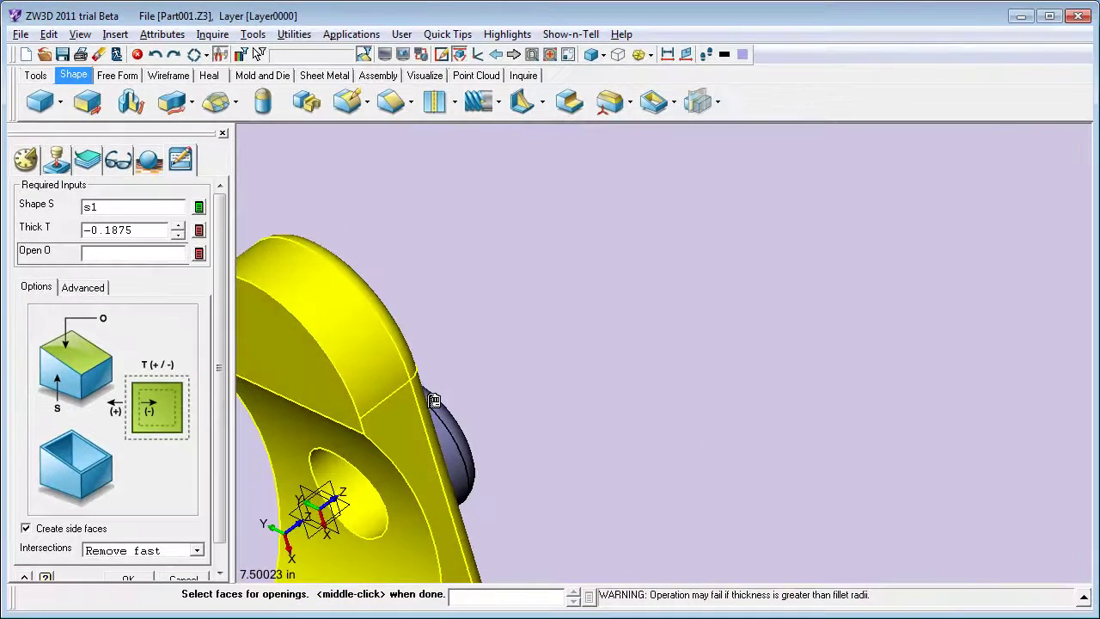
right_drag(434, 400, 761, 314)
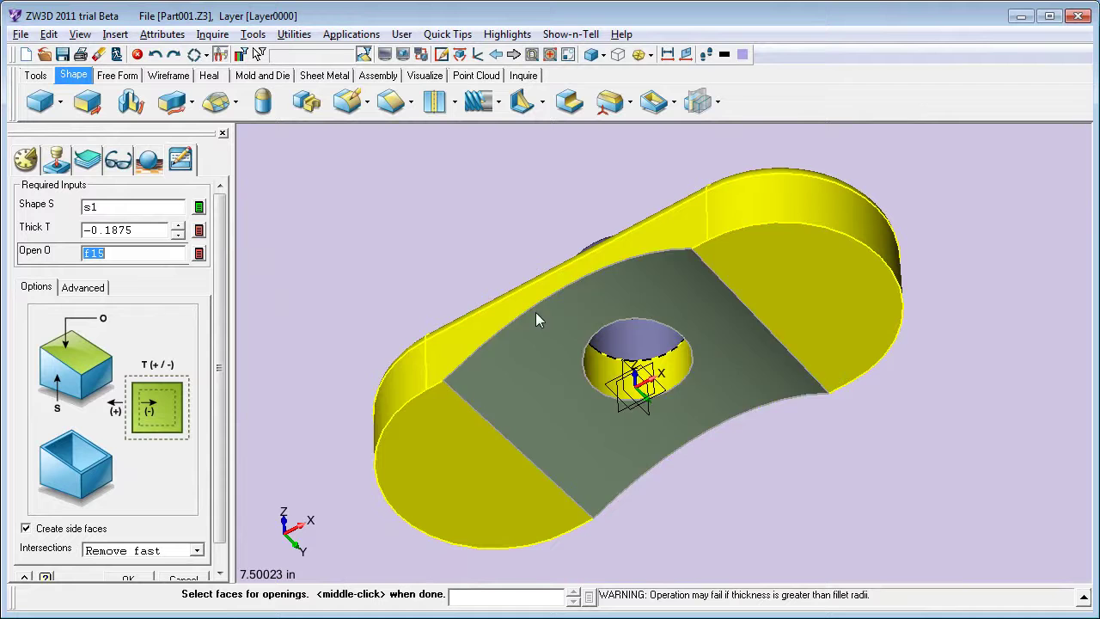
click(425, 408)
click(515, 421)
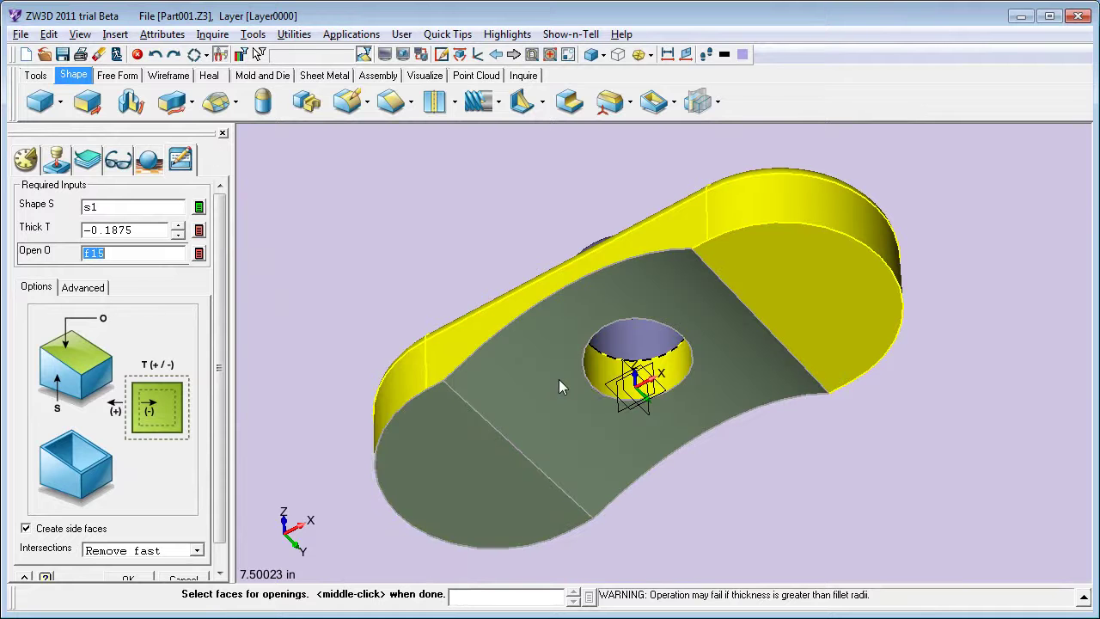
click(782, 301)
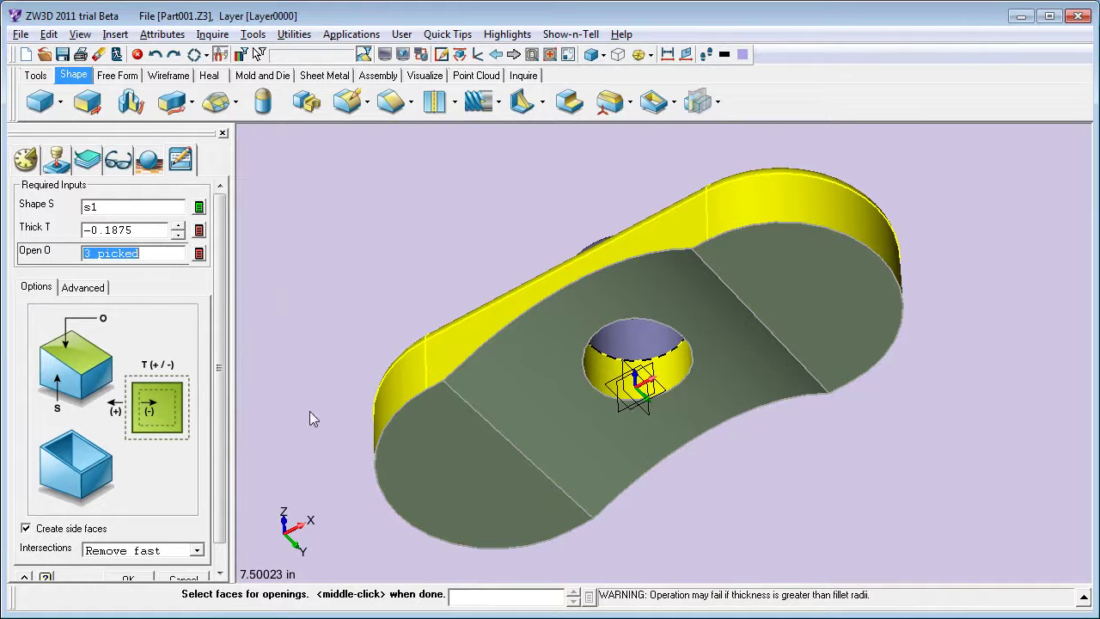
scroll(217, 437, down, 1)
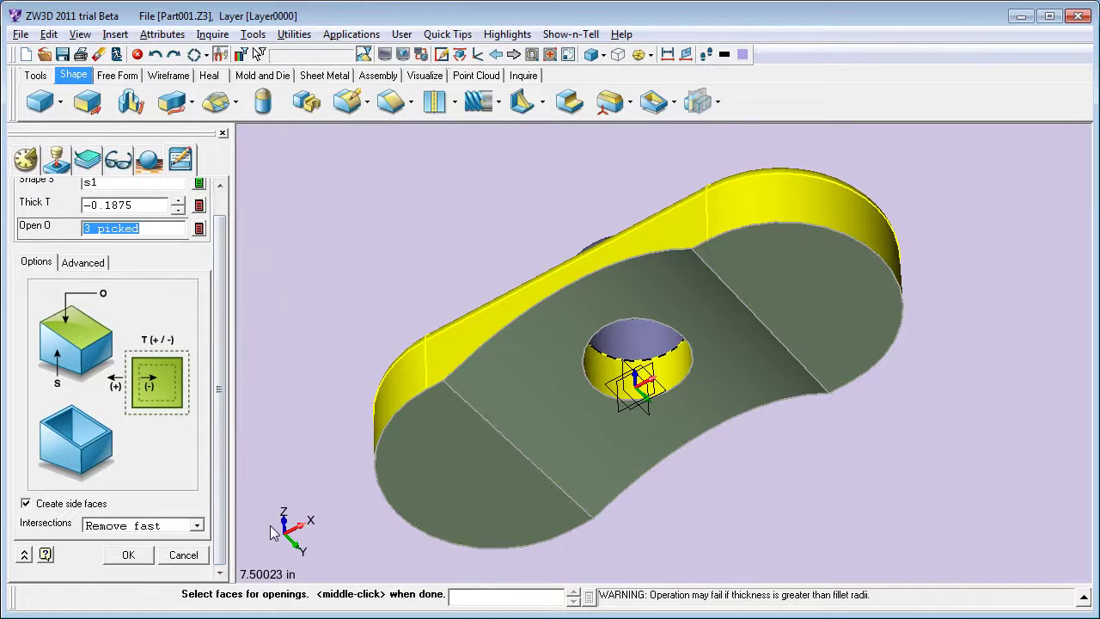
click(128, 554)
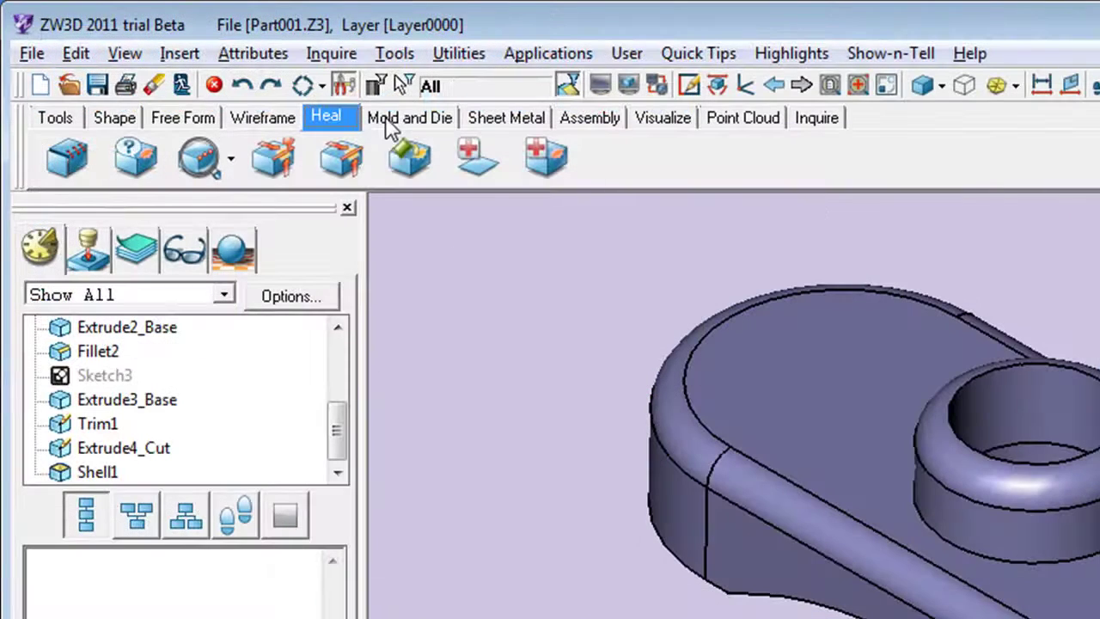
Step: Start silhouette parting lines with pull direction 0,0,1 and select all the part's faces
click(394, 119)
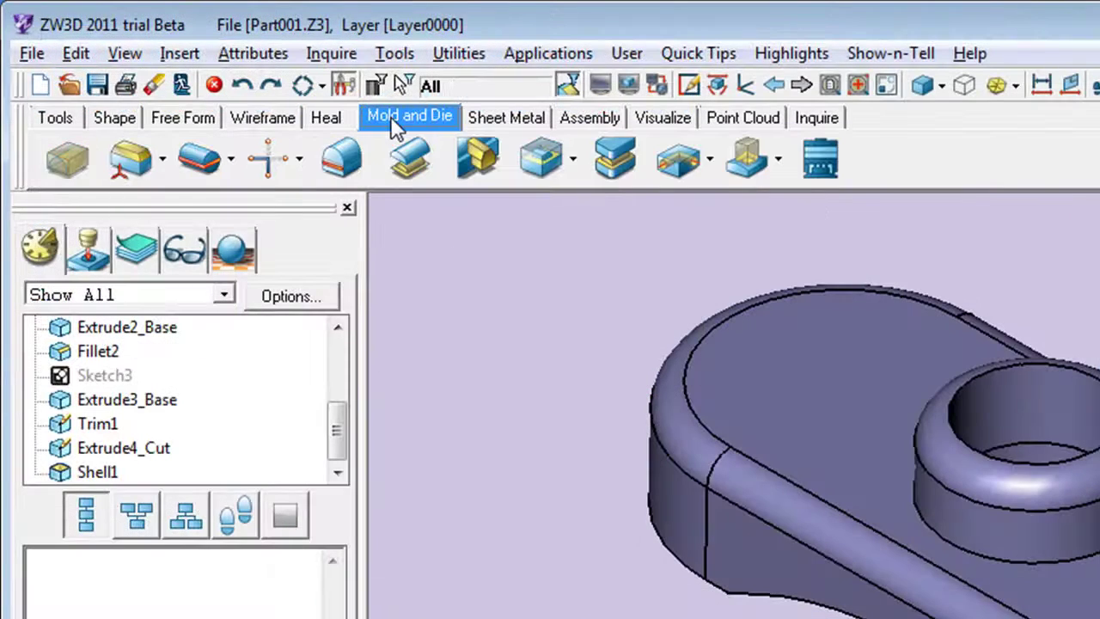
click(206, 166)
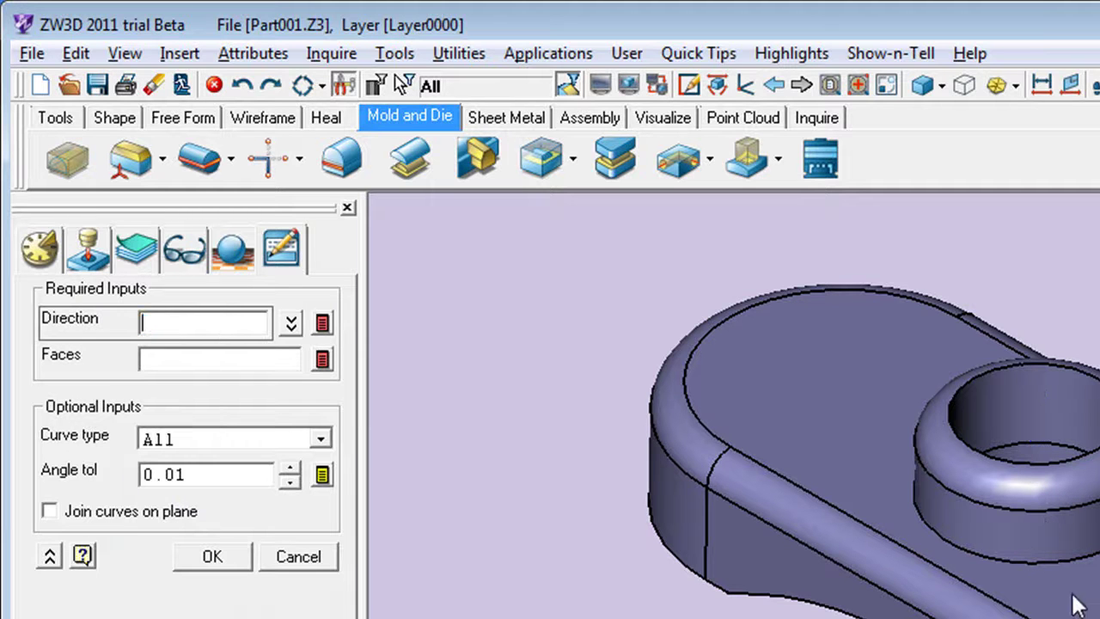
click(1057, 505)
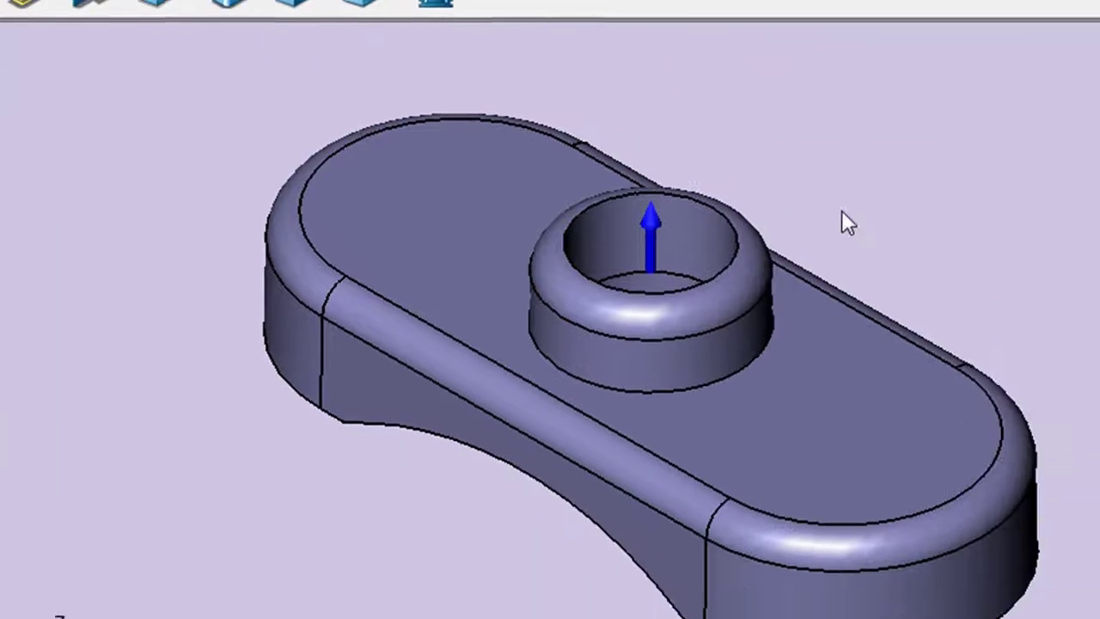
right_click(703, 153)
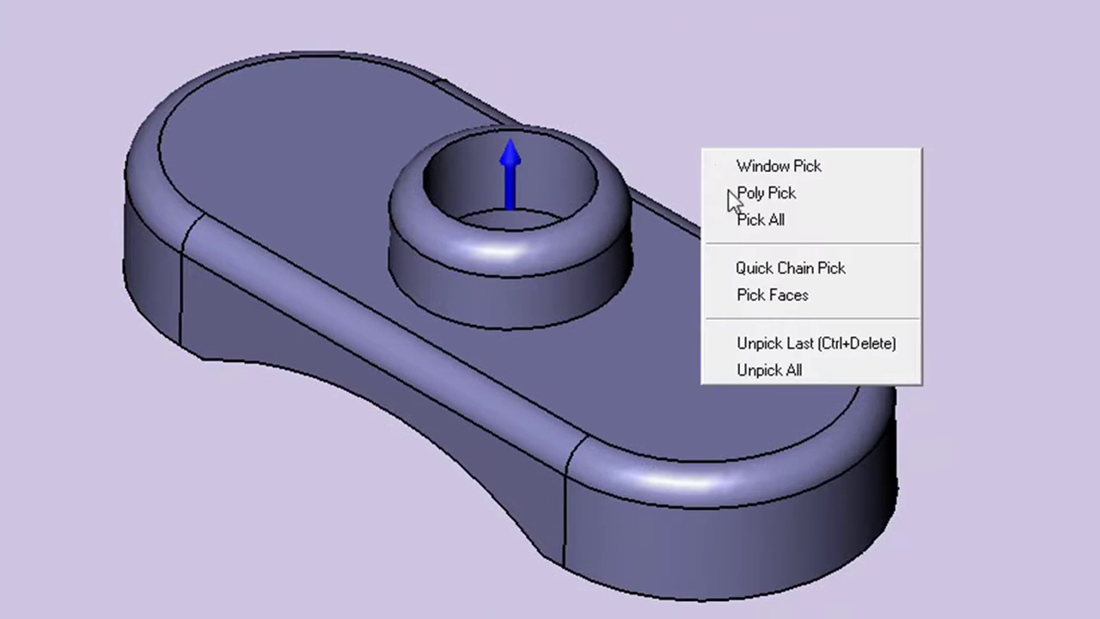
click(749, 225)
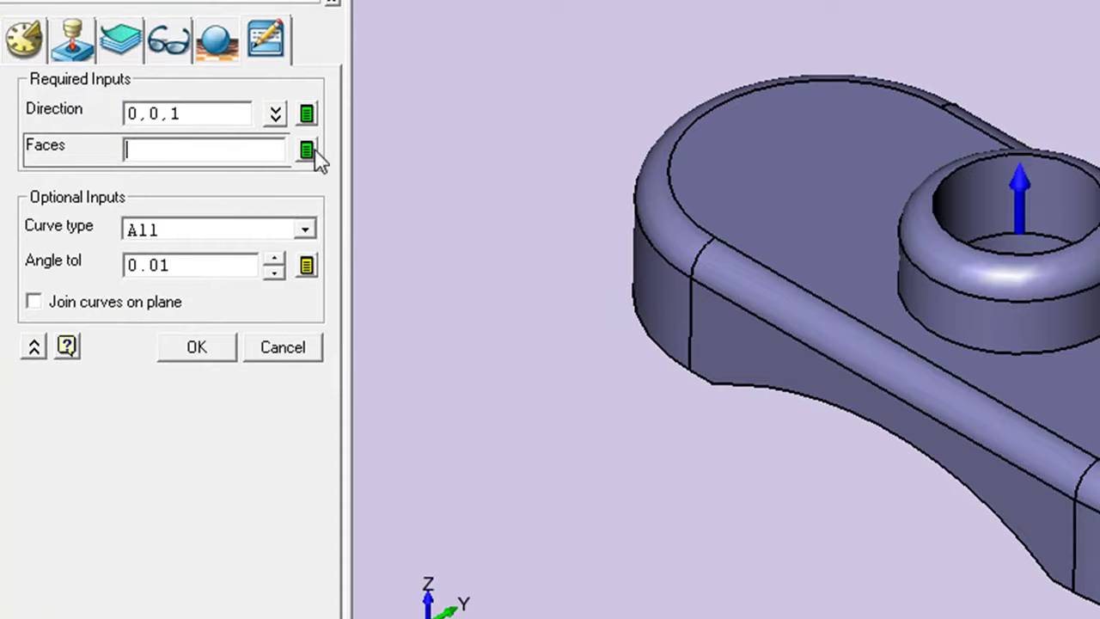
Step: Create PartLine1 and sketch a 10.26 by 4.83 rectangle around the part
click(197, 348)
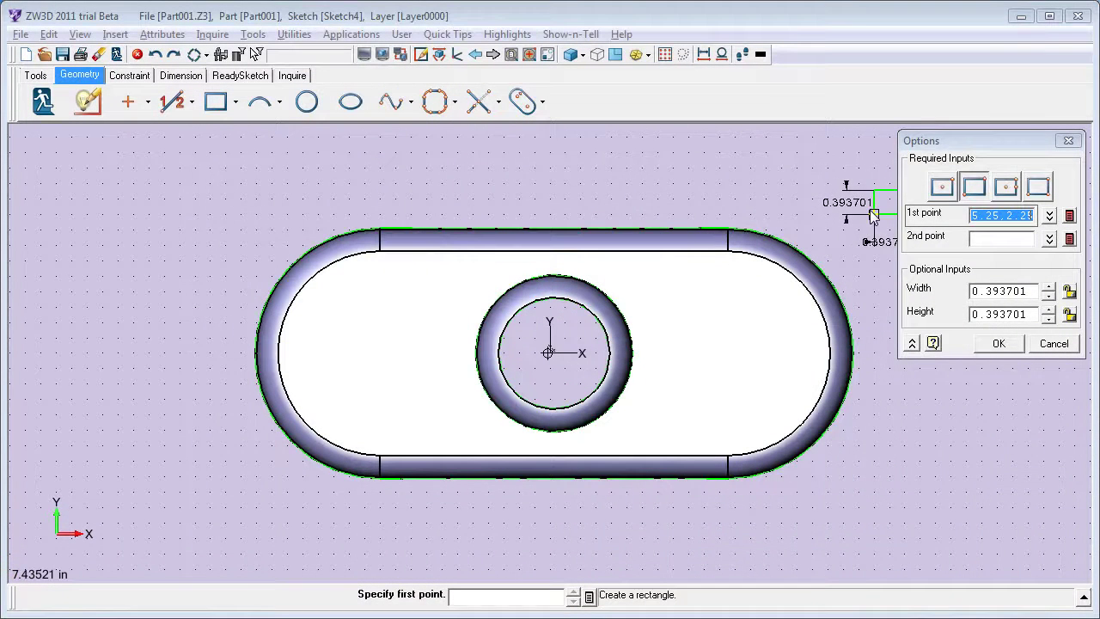
click(868, 209)
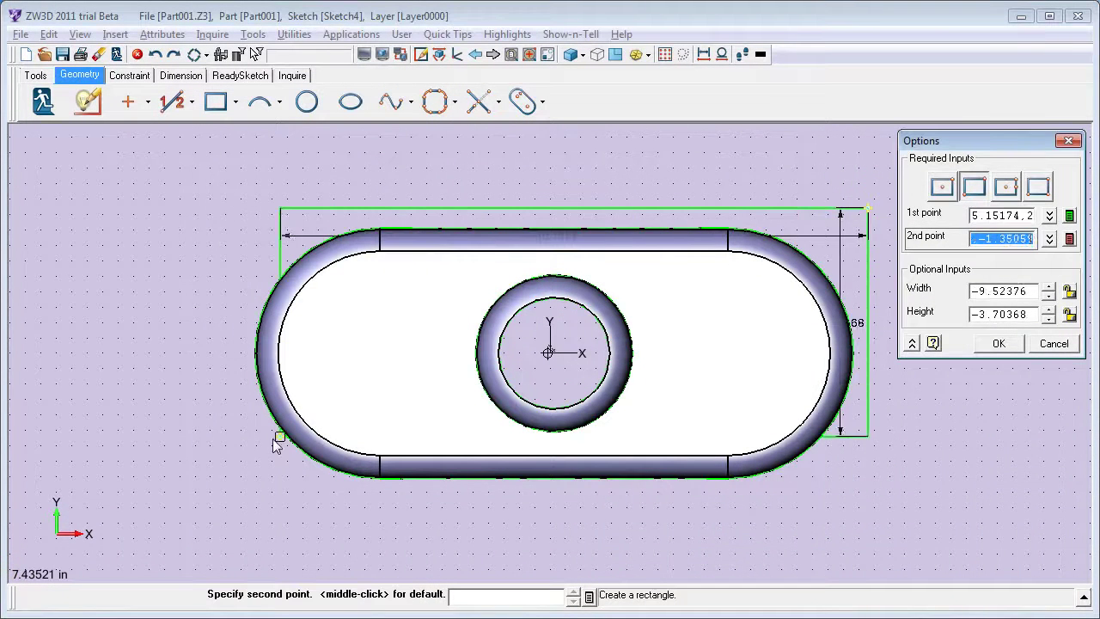
click(235, 509)
click(1001, 343)
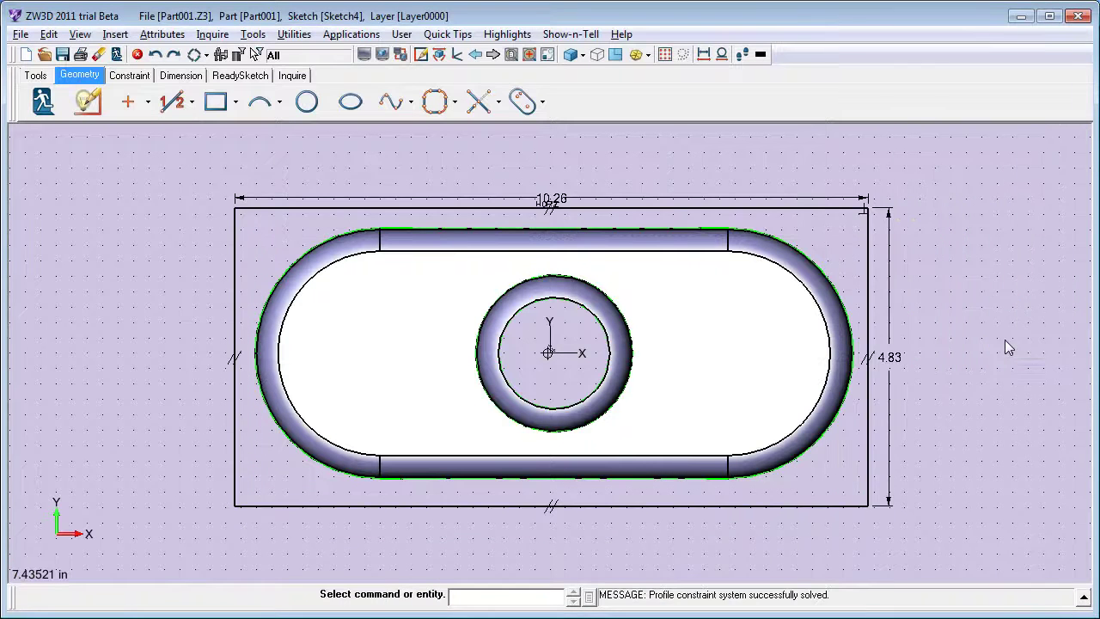
click(43, 101)
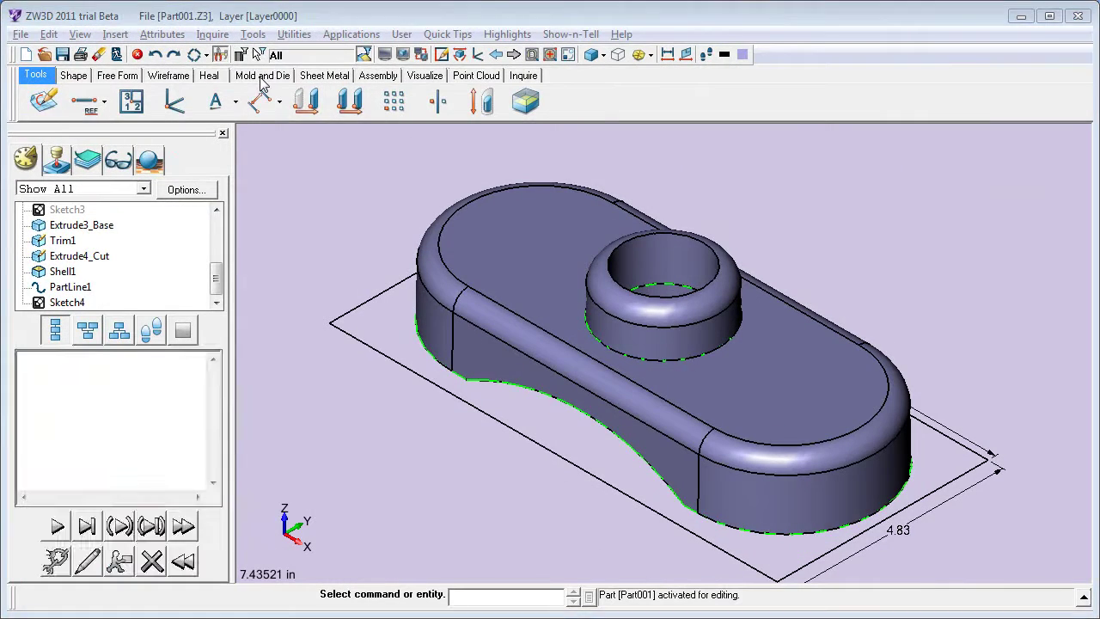
Step: Begin a parting face using Sketch4 as envelope and the part's lower outline as outer boundary
click(262, 75)
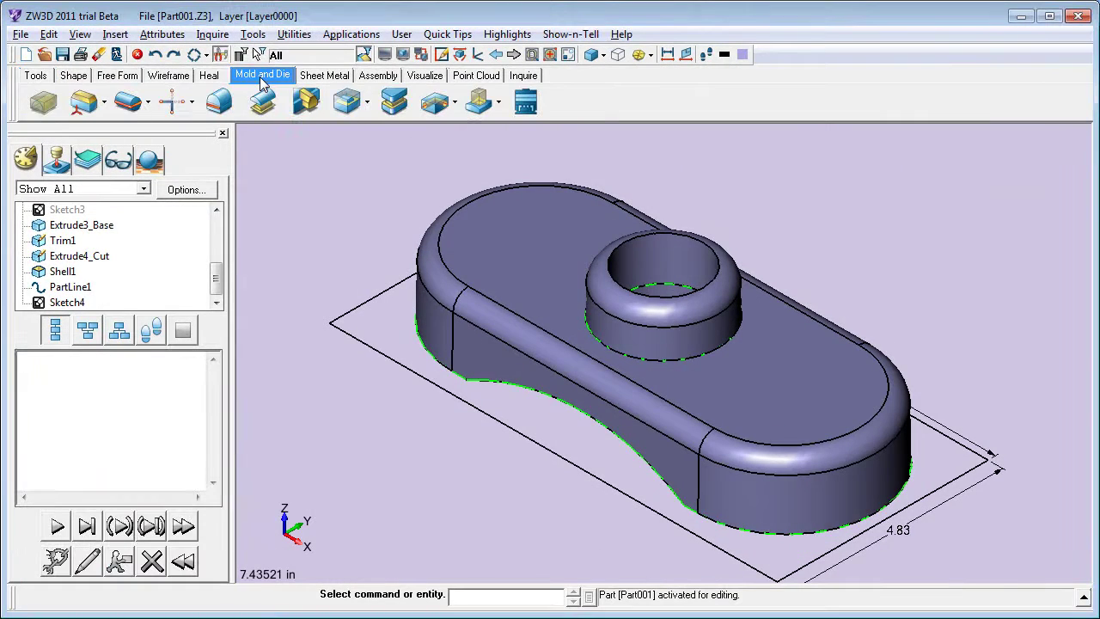
click(346, 102)
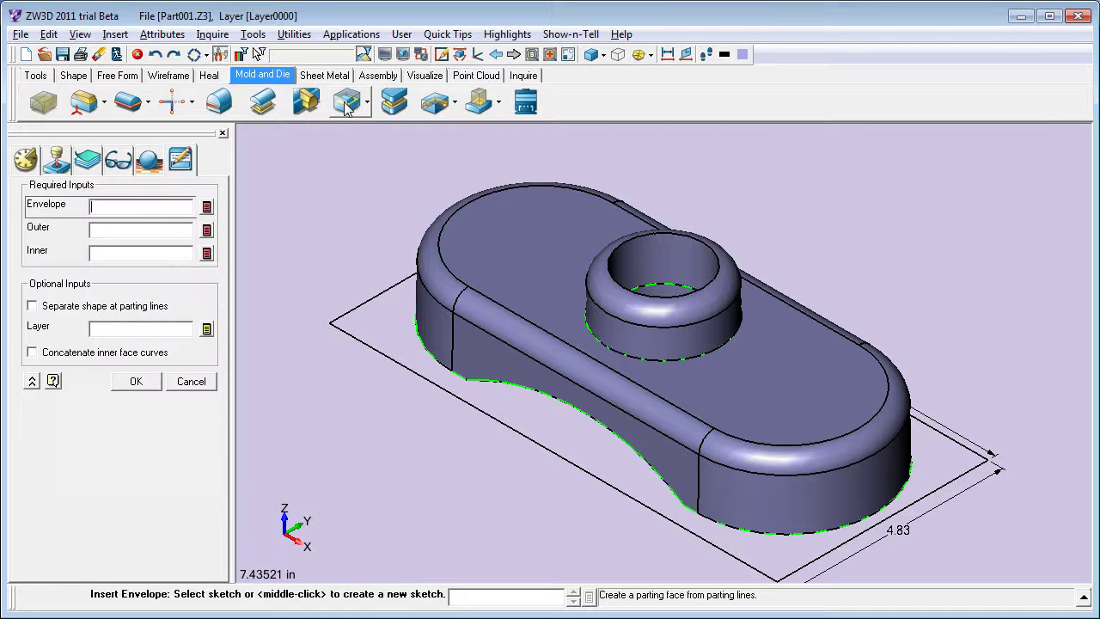
click(363, 355)
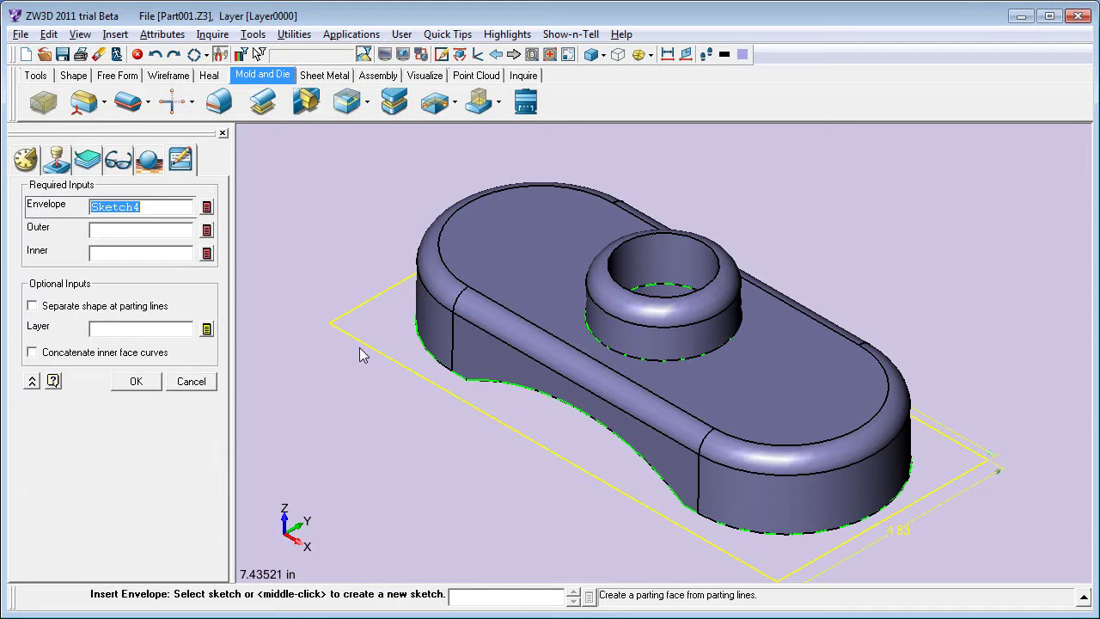
middle_click(366, 352)
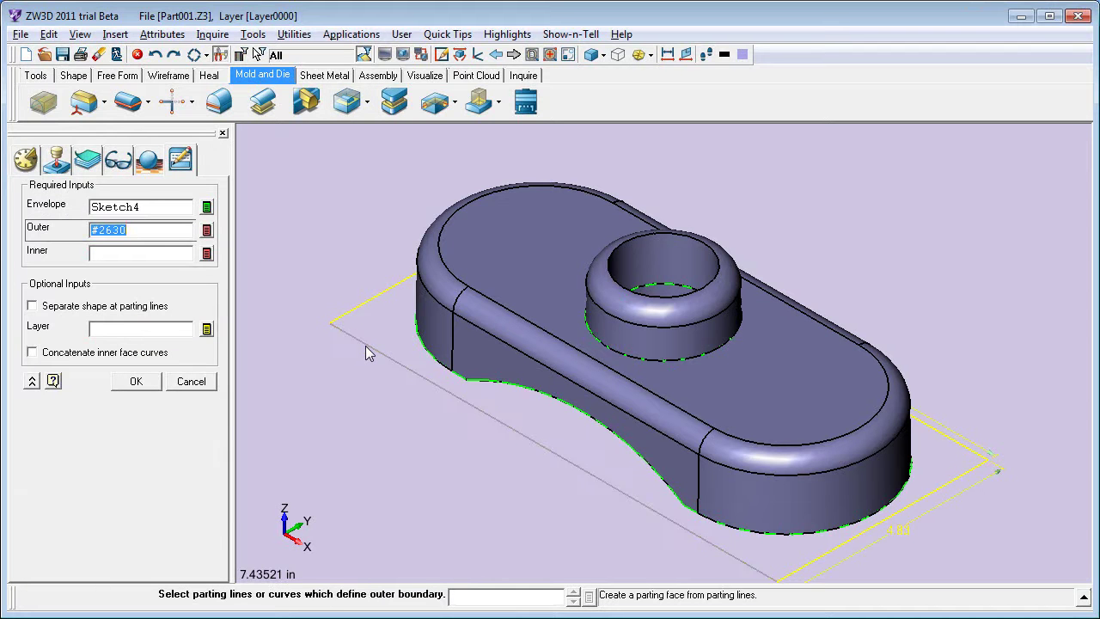
key(Delete)
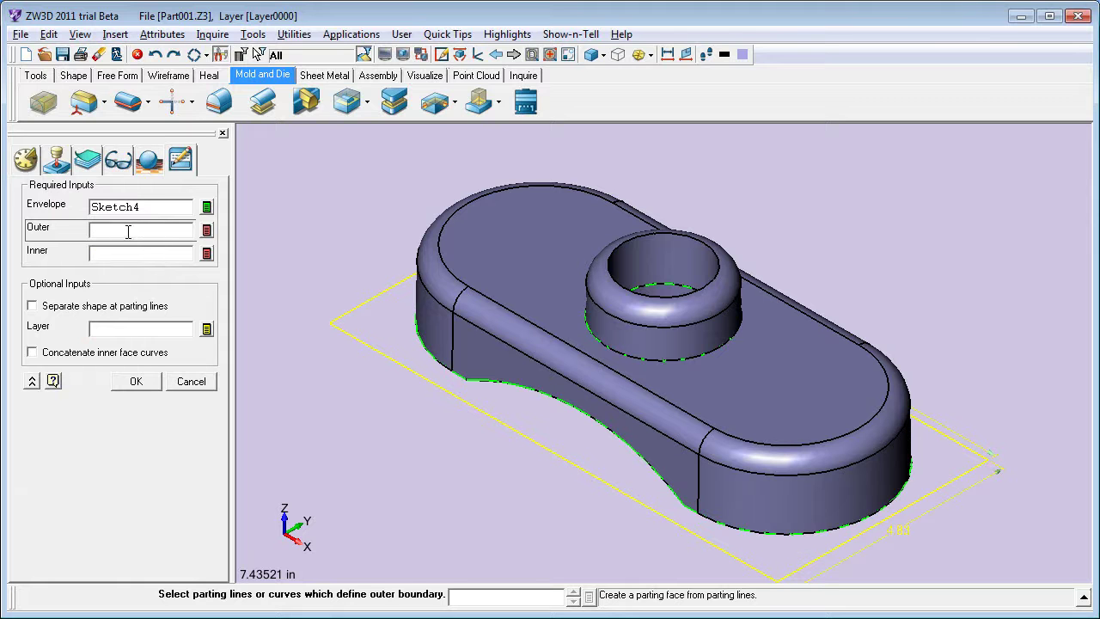
click(526, 391)
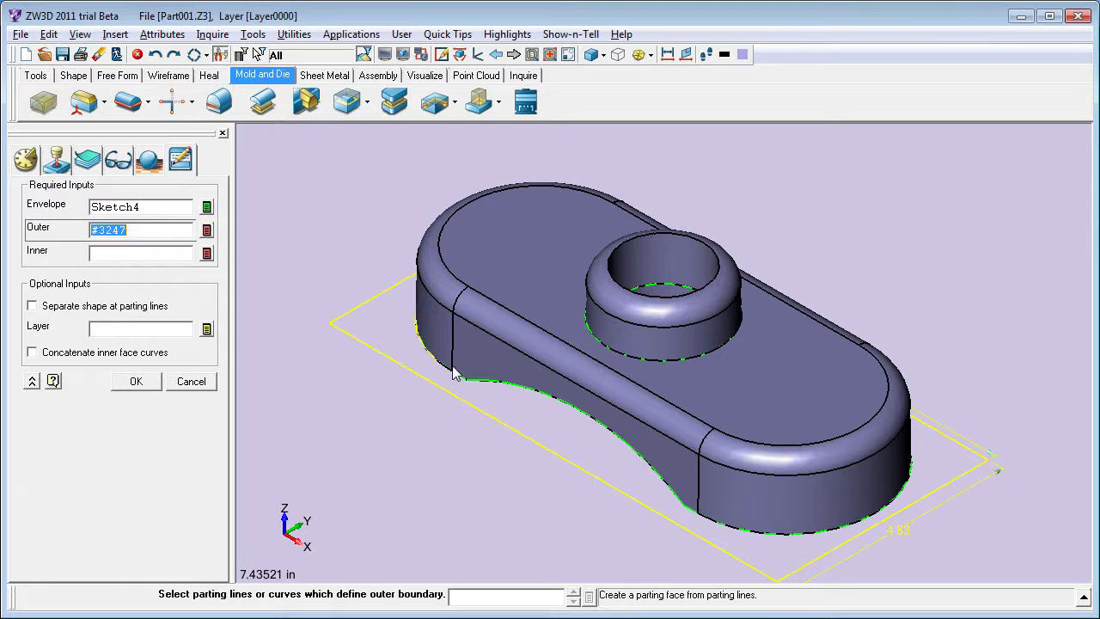
click(533, 393)
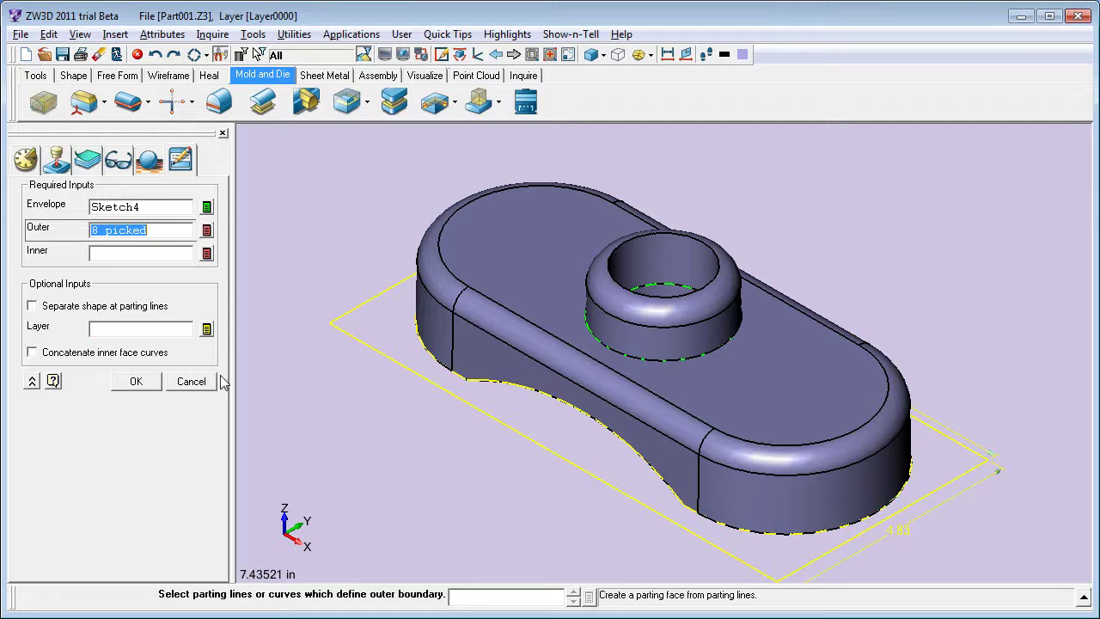
Step: Use all the boss's inner circle edges as inner boundary and create Surf1
click(146, 253)
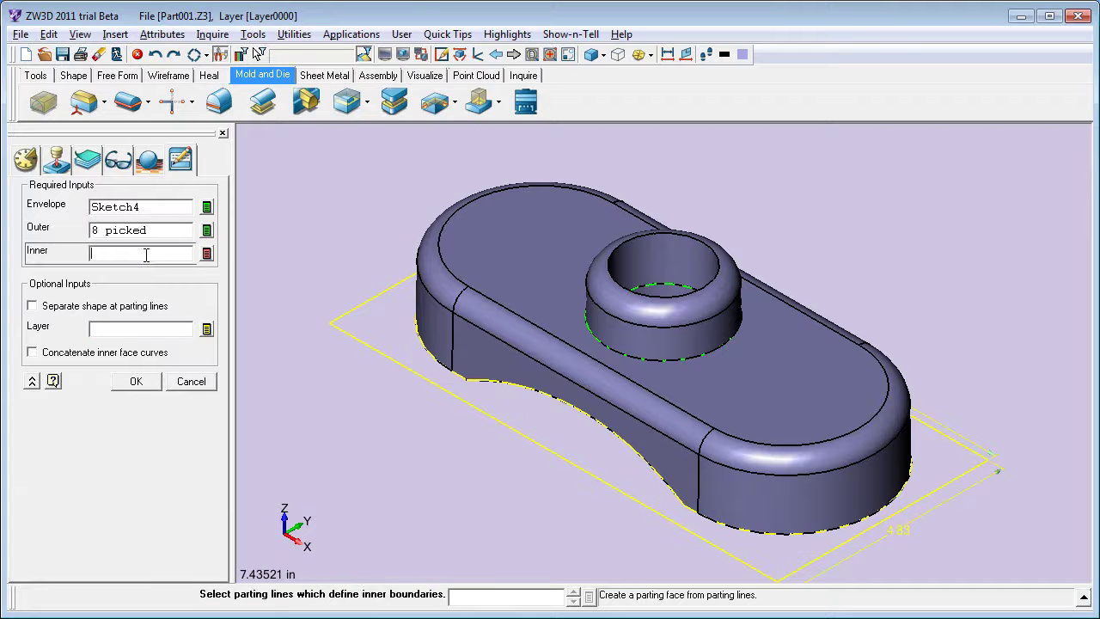
right_click(914, 275)
click(958, 320)
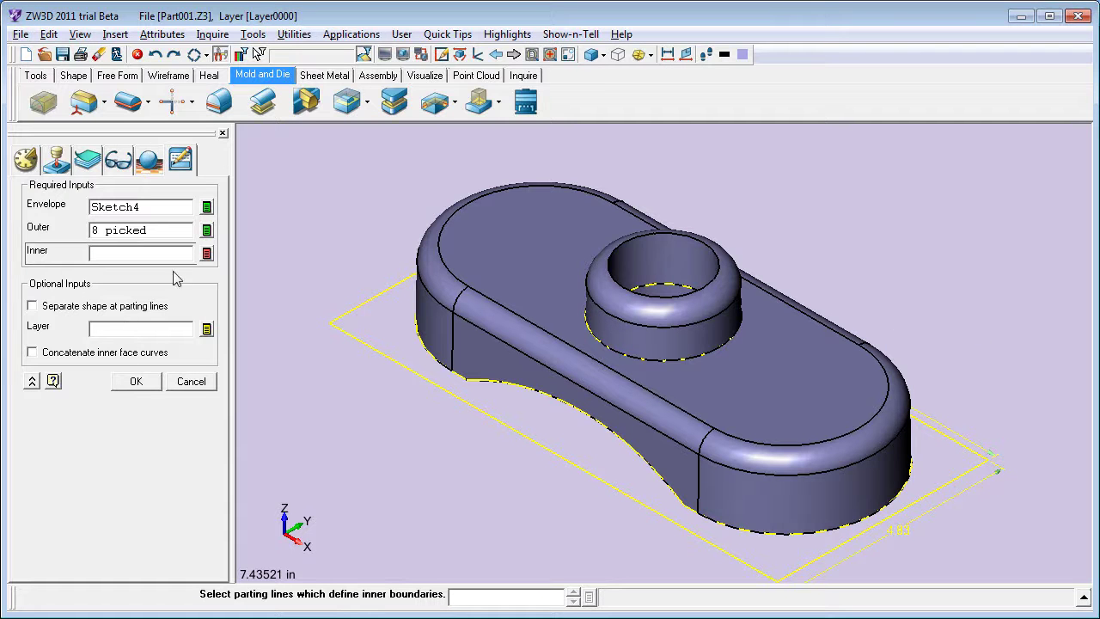
click(207, 254)
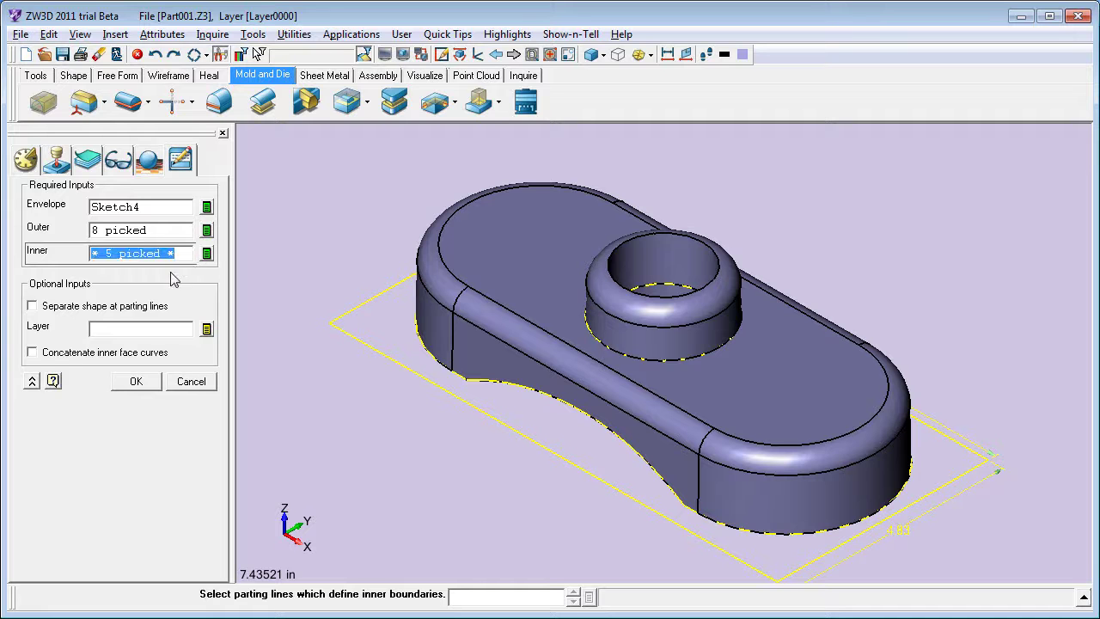
click(124, 386)
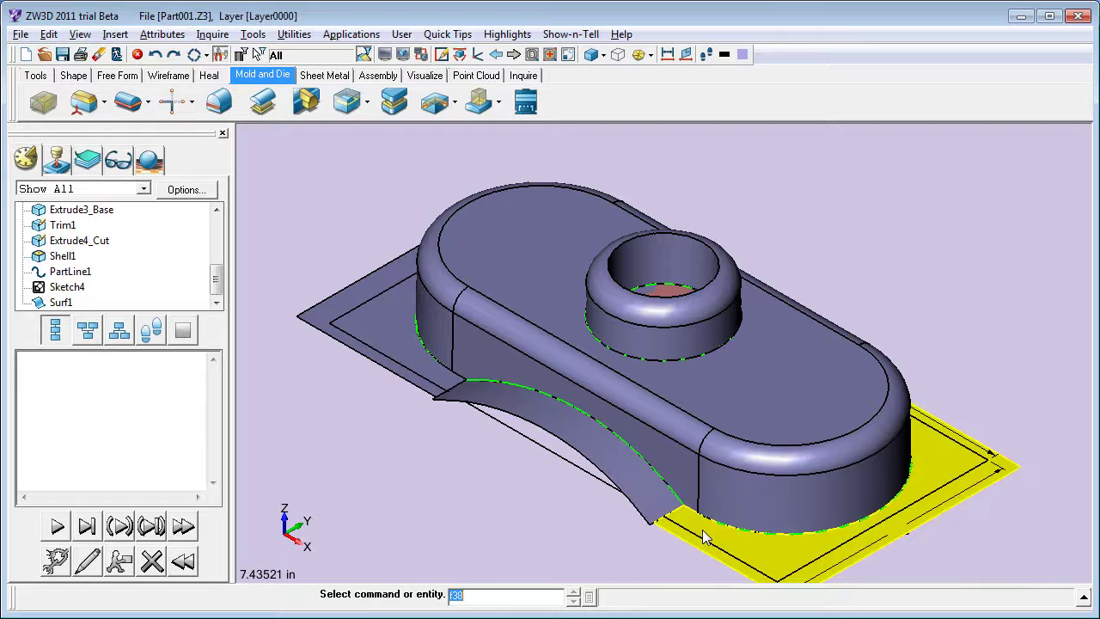
Step: Sew the parting sheet with a 0.005 tolerance and dismiss the unmatched-edges report
click(209, 76)
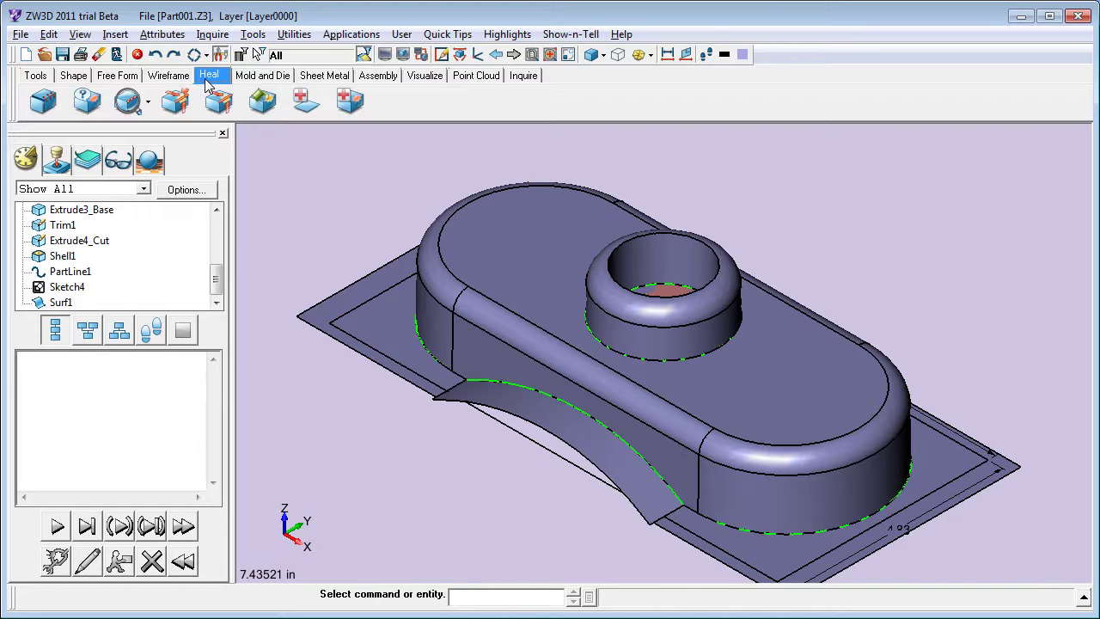
click(43, 101)
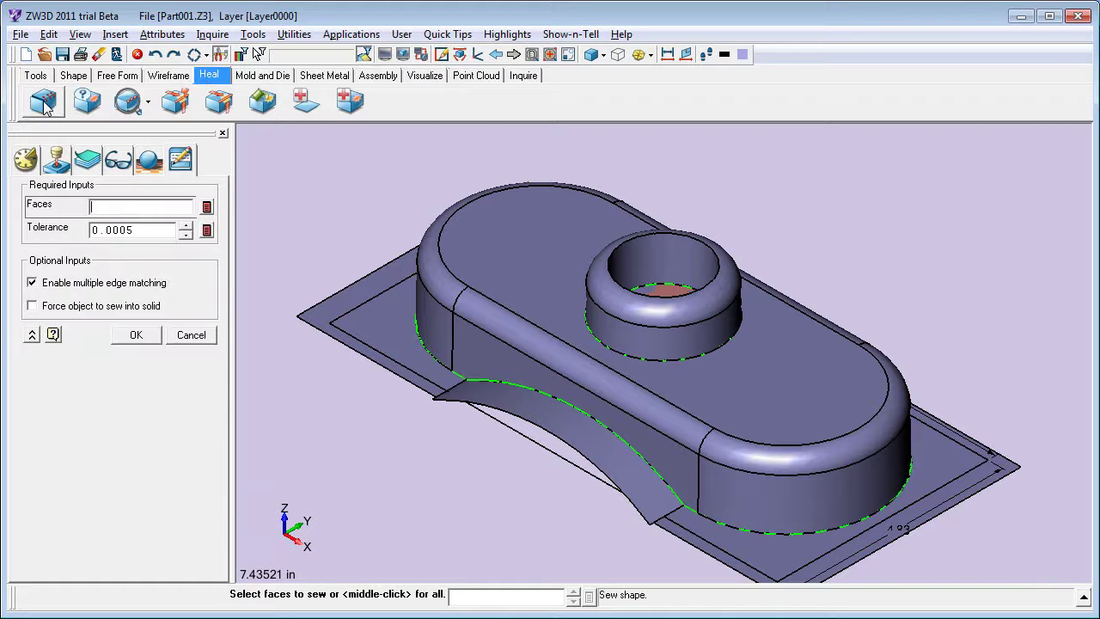
click(362, 320)
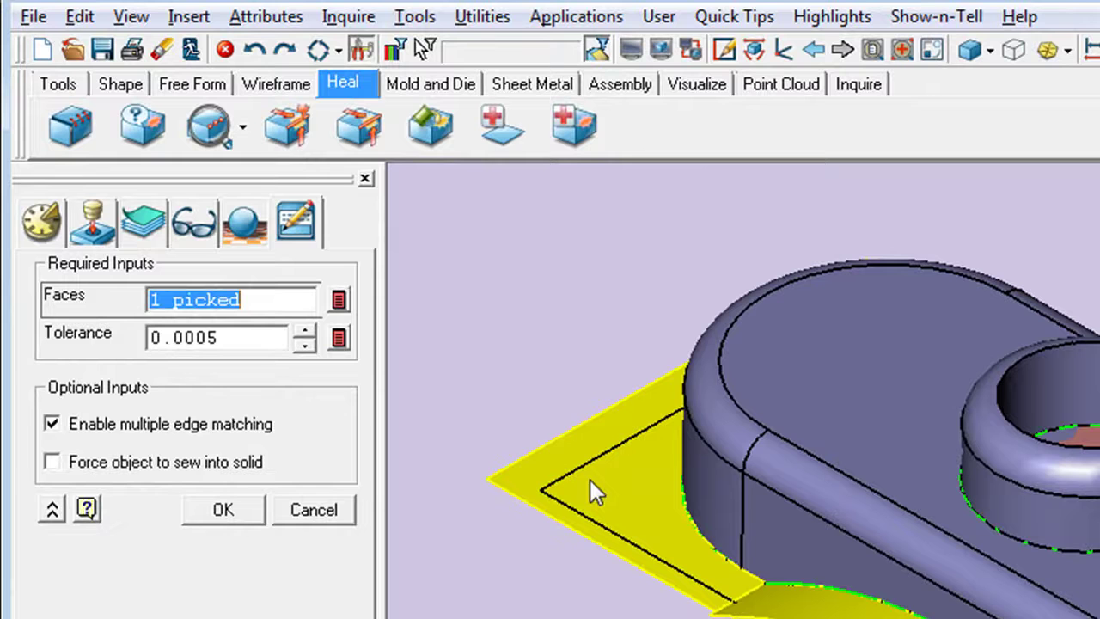
click(206, 343)
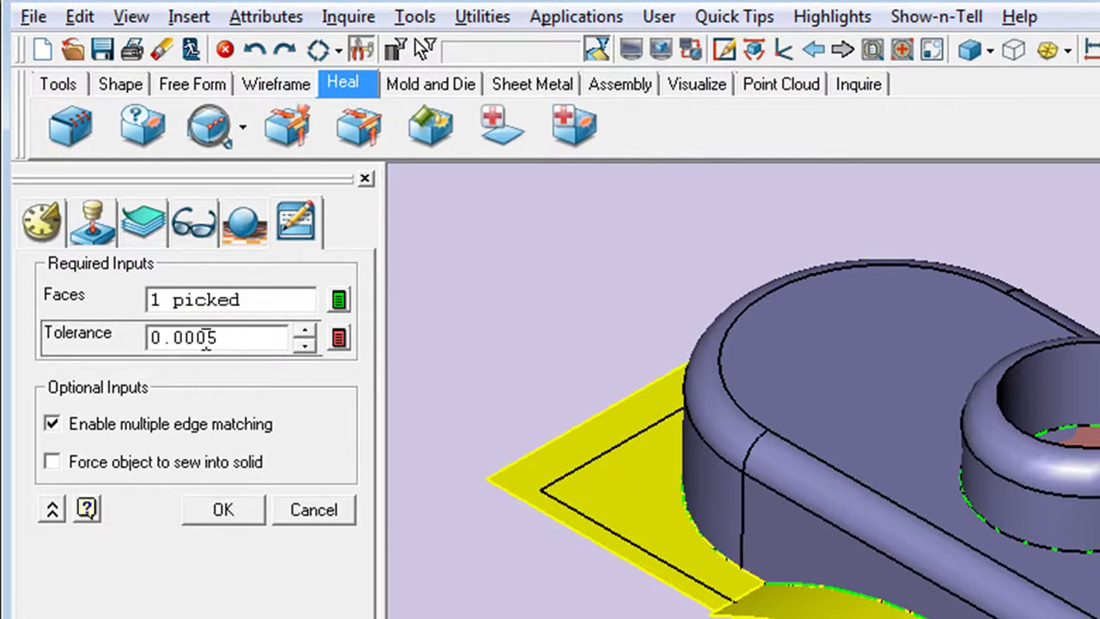
key(BackSpace)
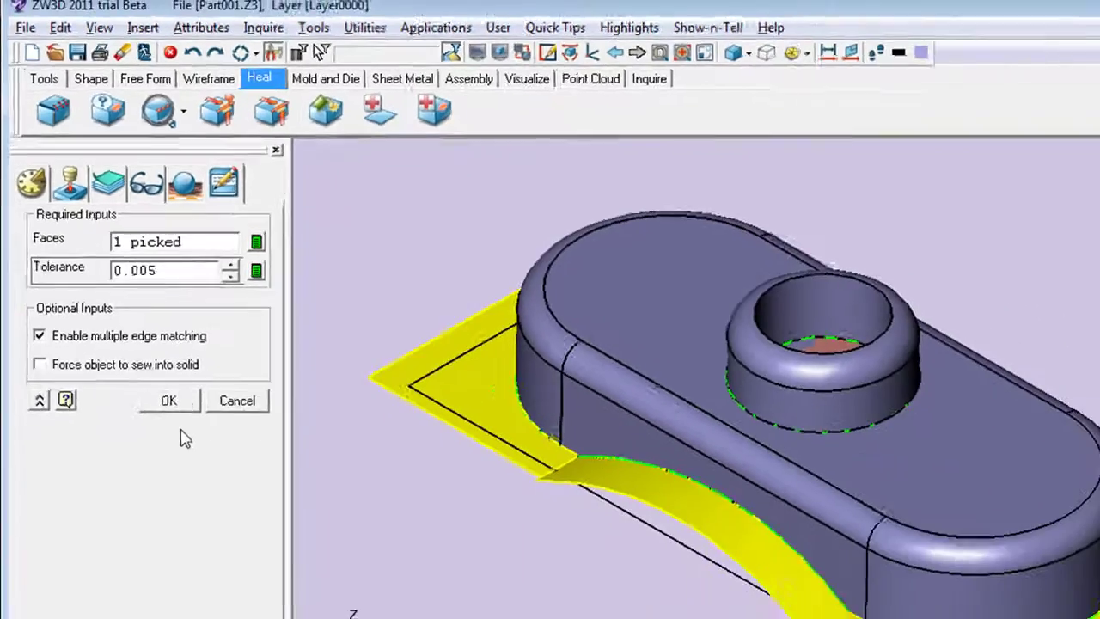
click(168, 400)
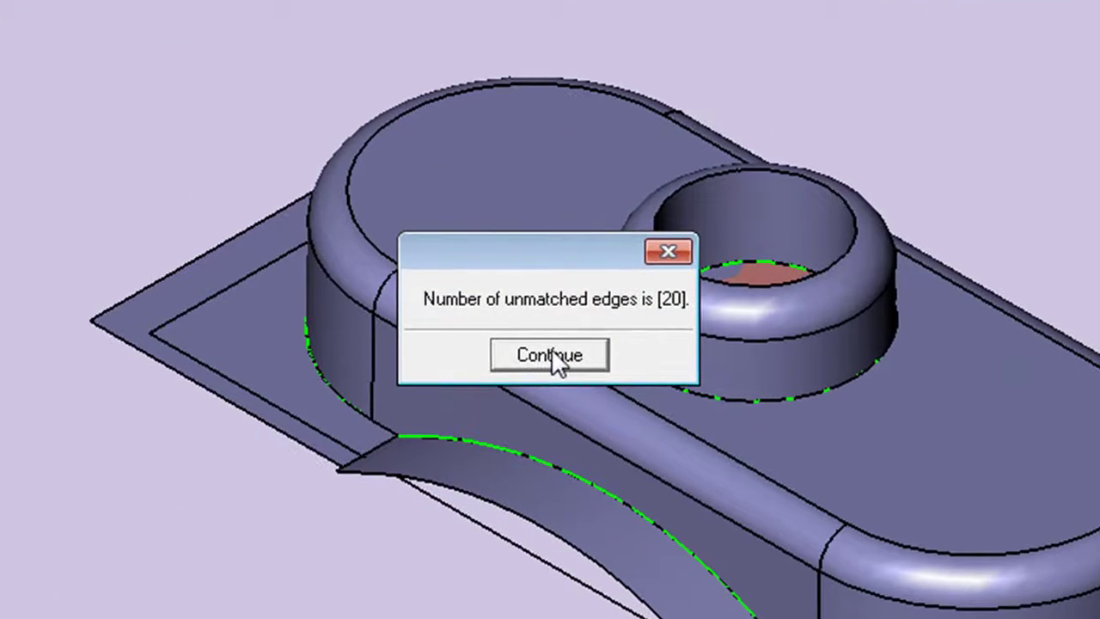
click(551, 354)
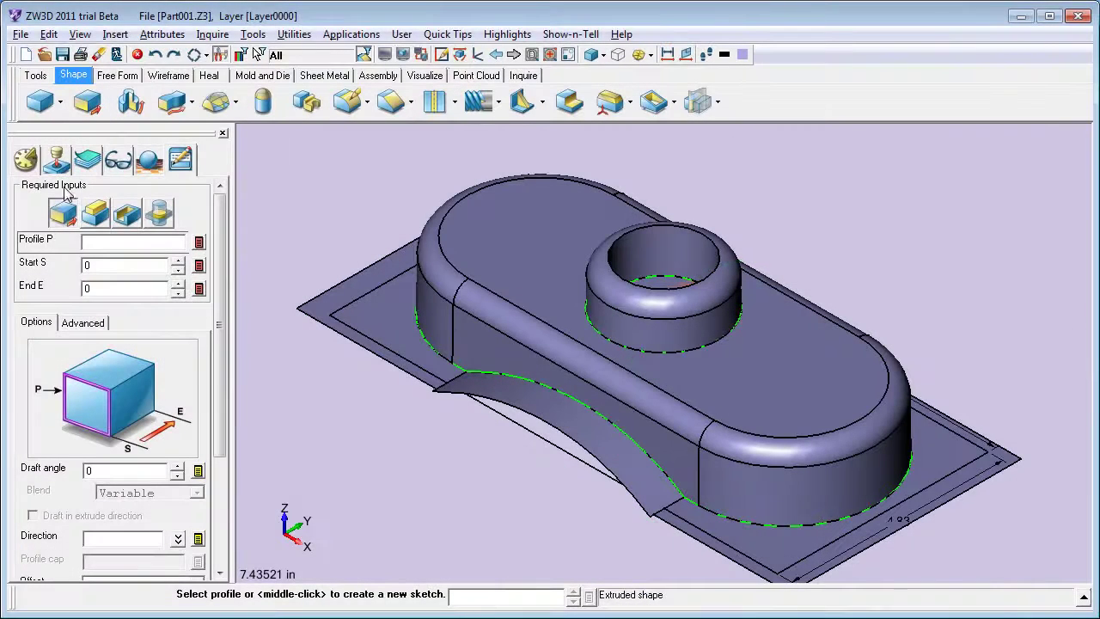
Step: Extrude Sketch4 from 3.3 to -0.8 into a solid block around the part
click(394, 358)
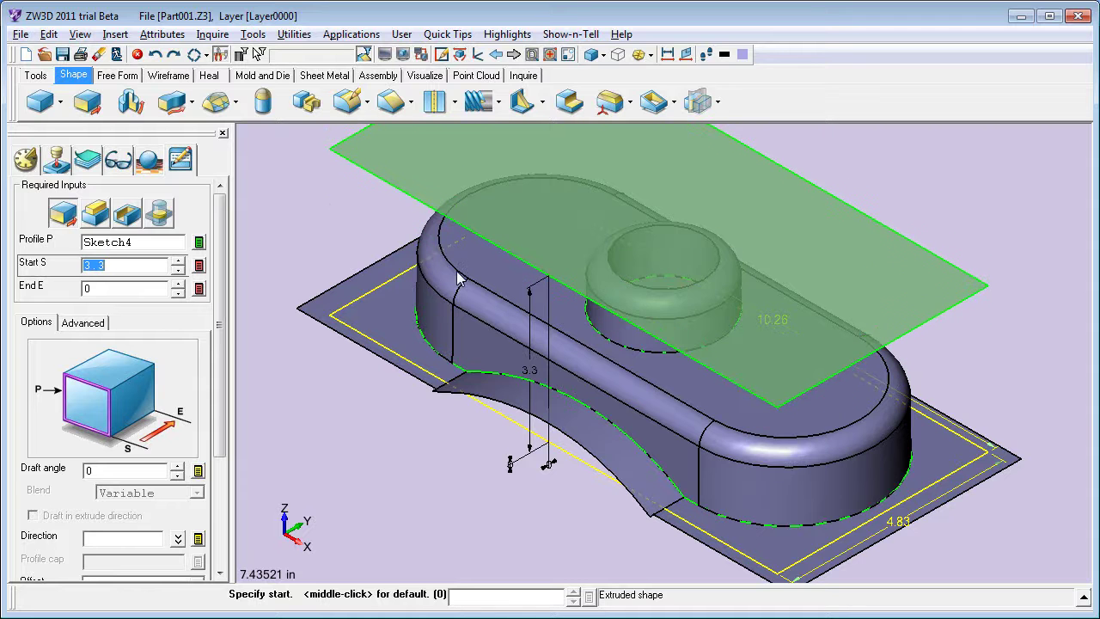
click(458, 311)
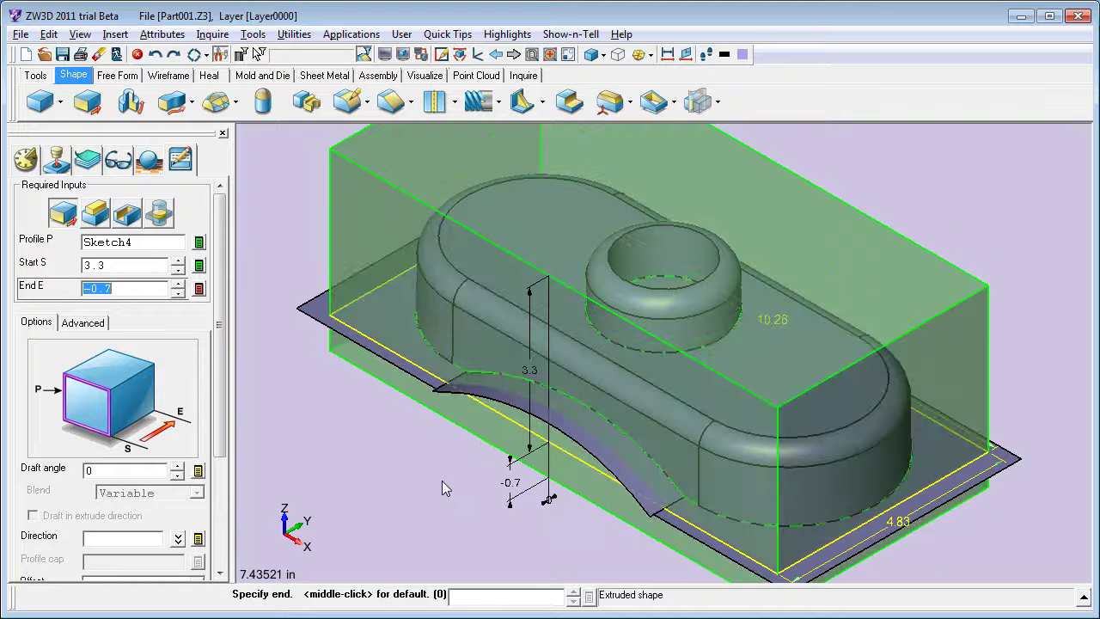
click(442, 490)
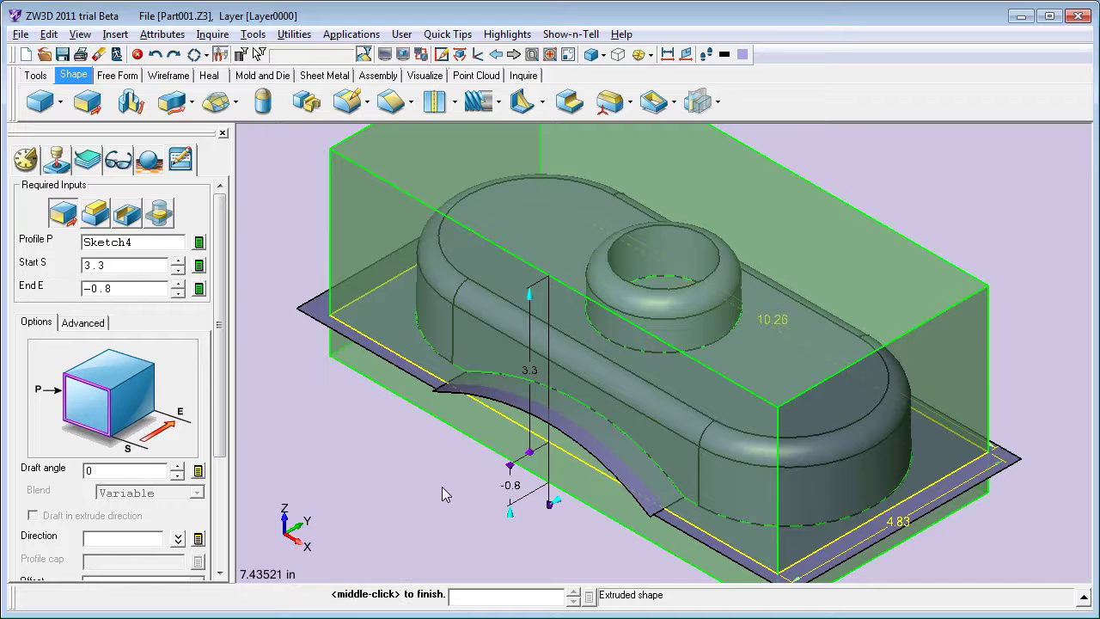
drag(222, 445, 228, 555)
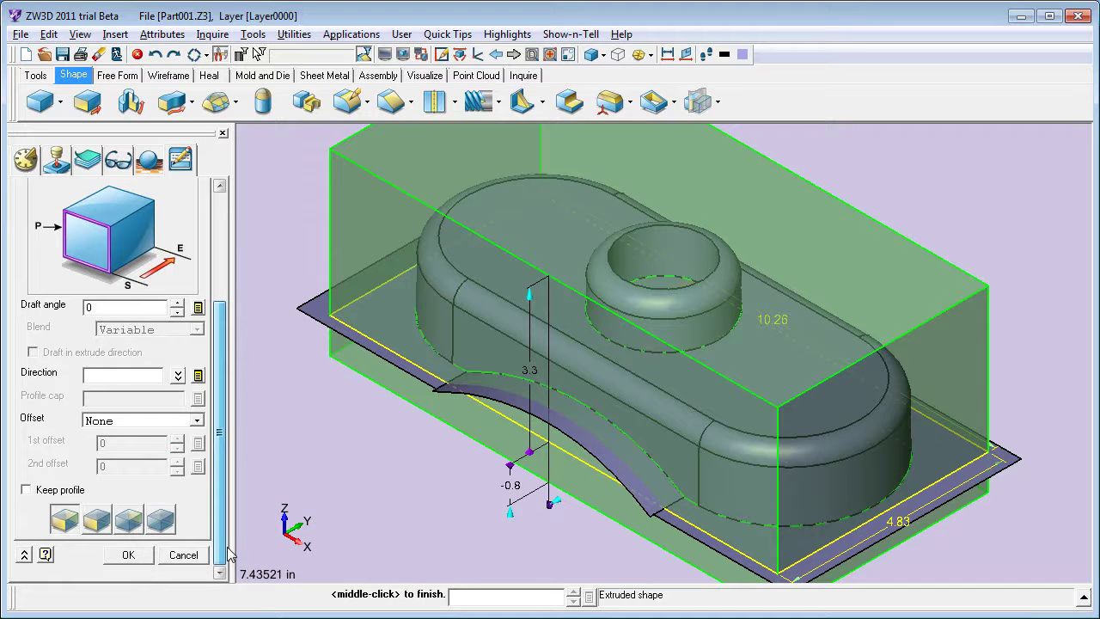
middle_click(421, 503)
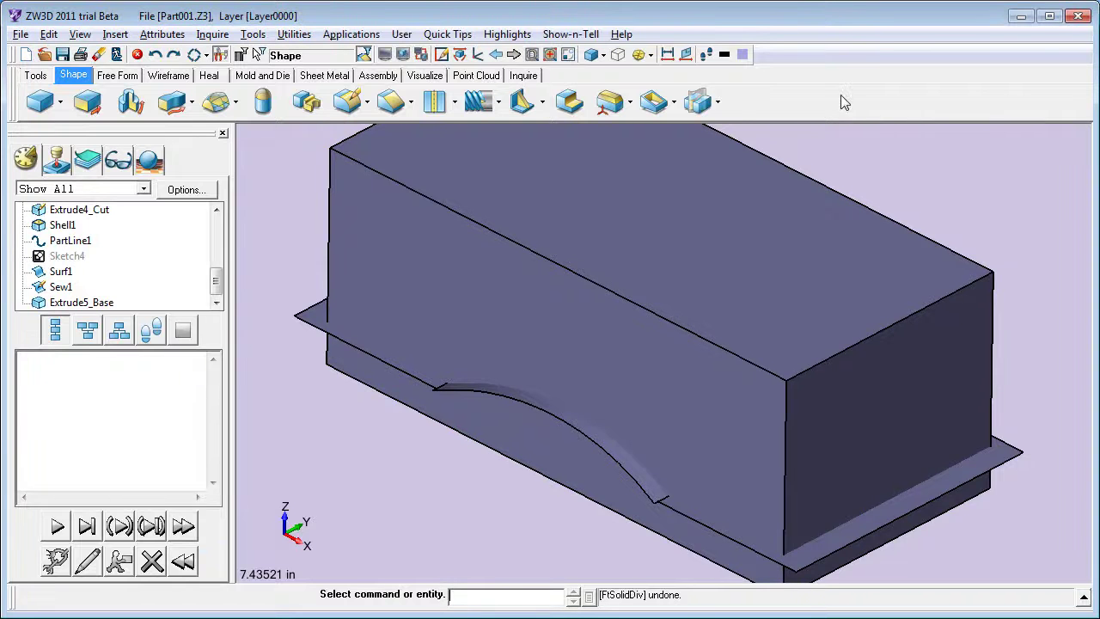
click(699, 103)
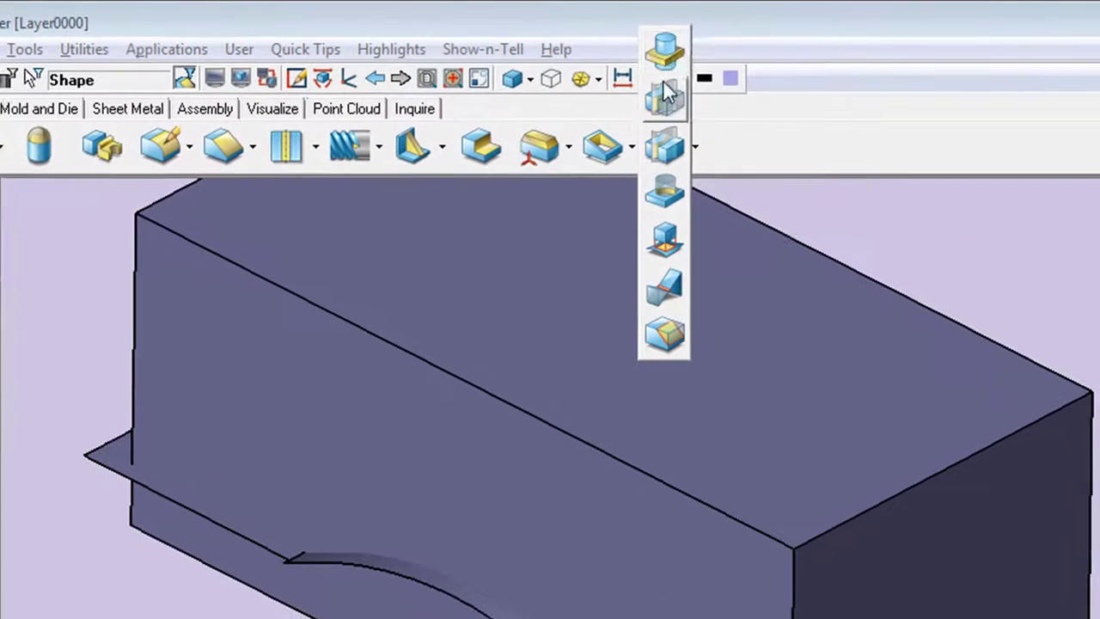
Step: Divide the extruded block using the sewn parting sheet as the cutting surface
click(668, 166)
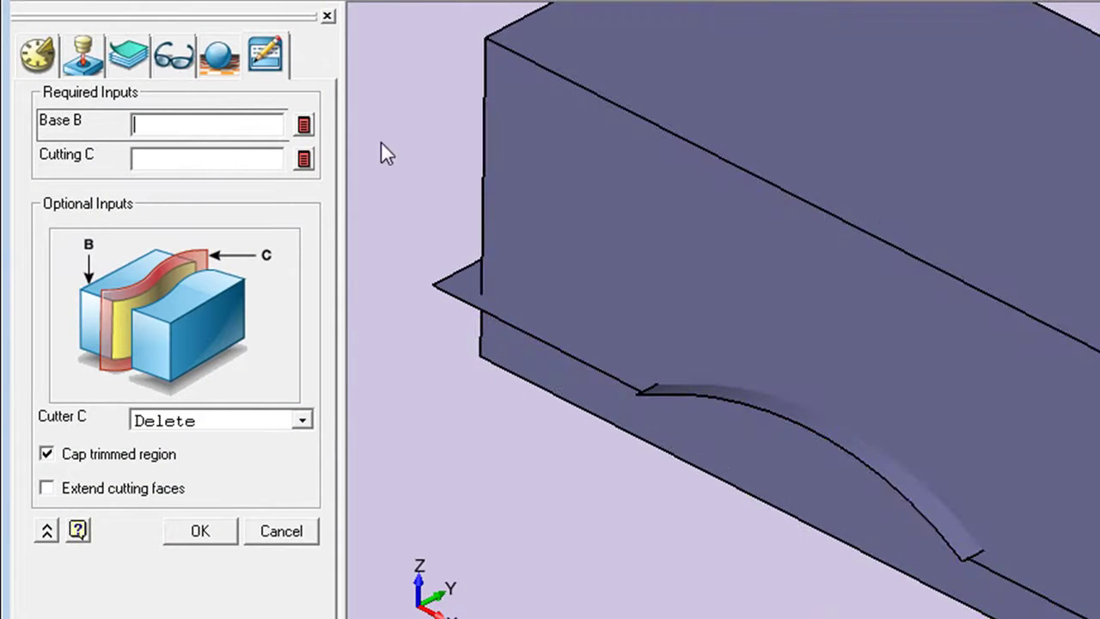
click(531, 153)
click(196, 160)
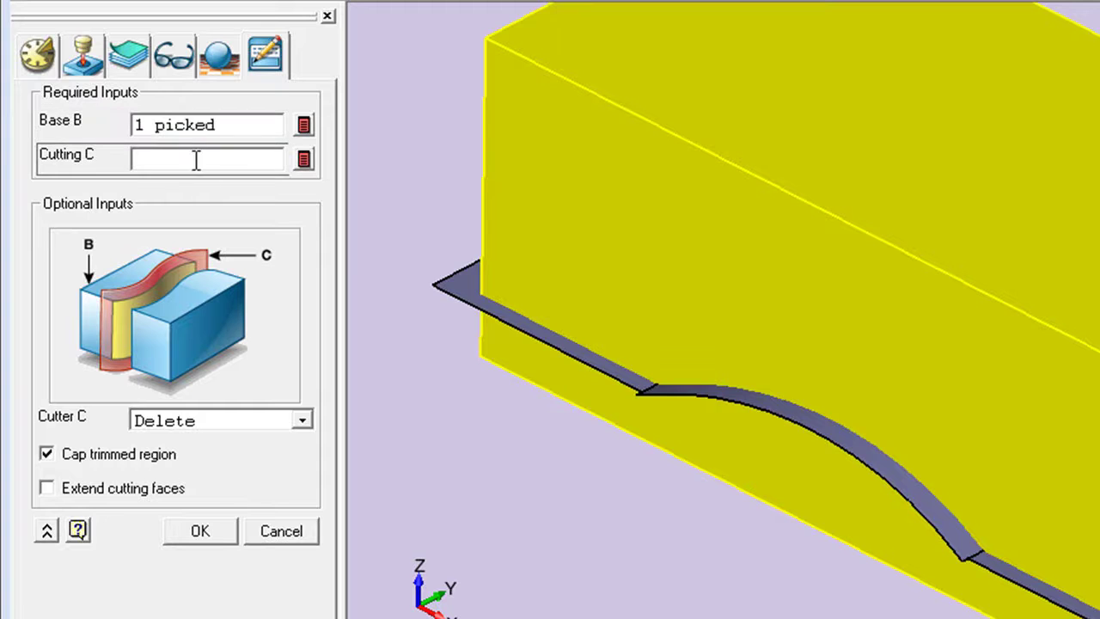
click(464, 293)
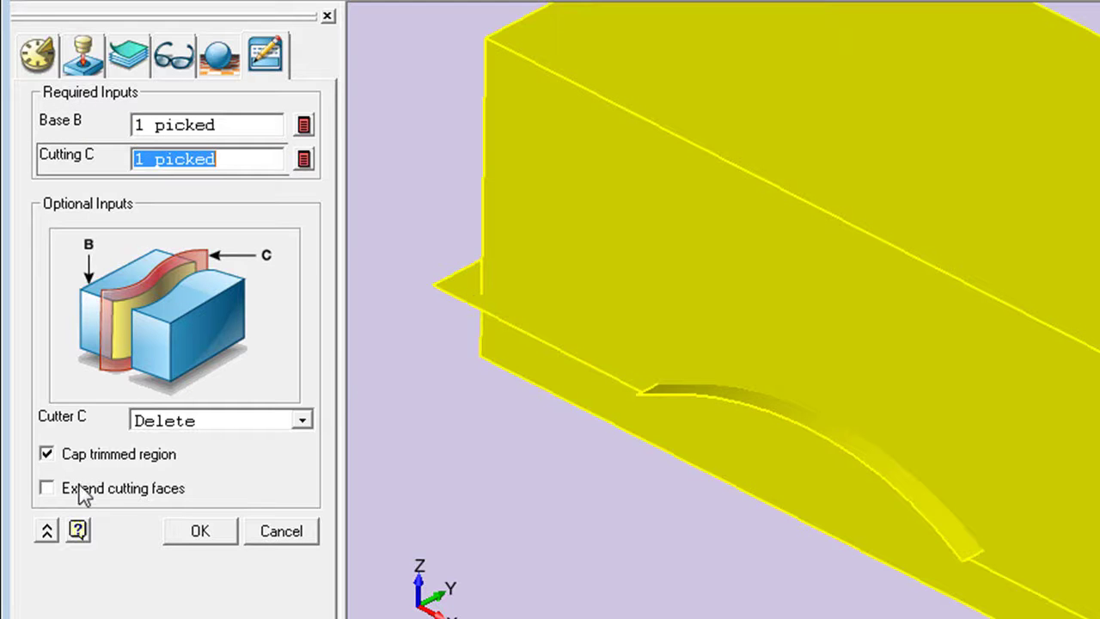
click(197, 531)
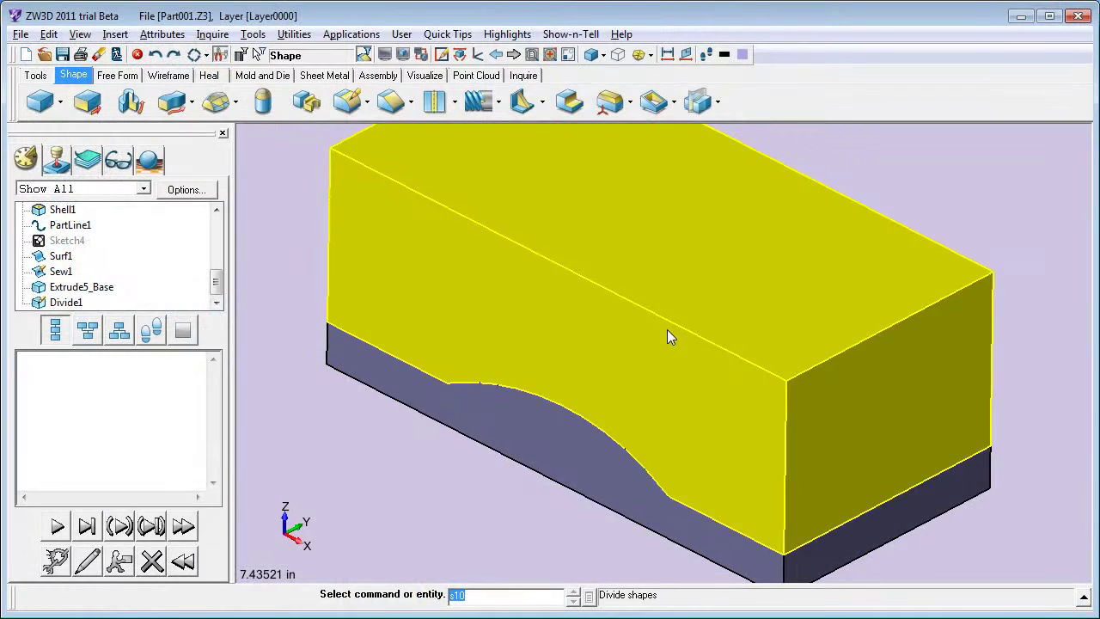
Step: Erase the upper half of the block and orbit to inspect the exposed part
right_click(667, 336)
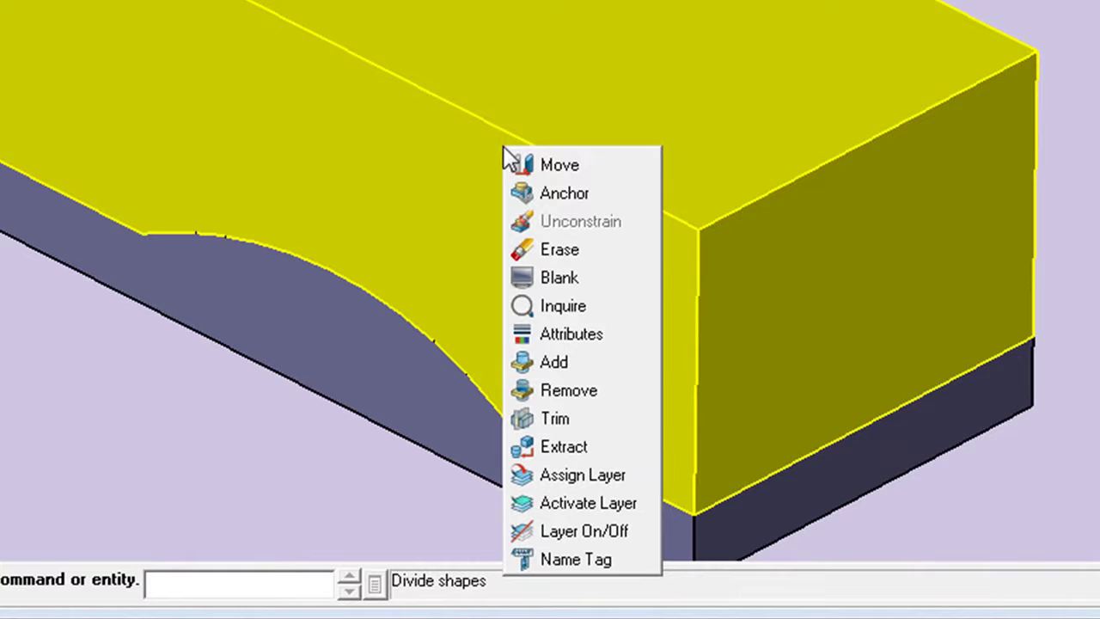
click(588, 249)
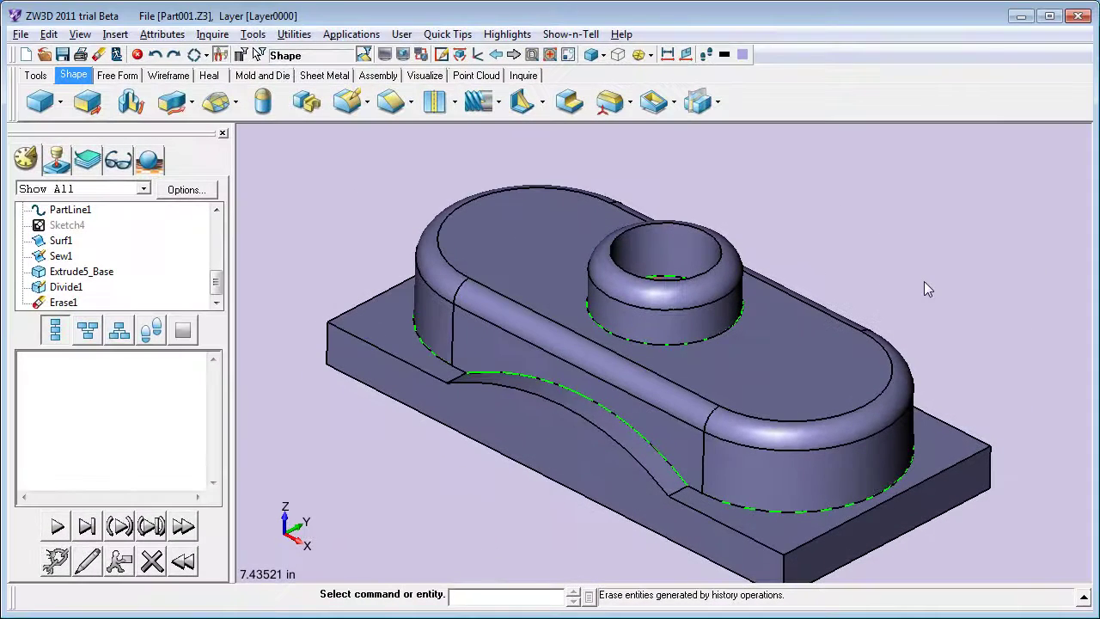
middle_drag(924, 280, 938, 306)
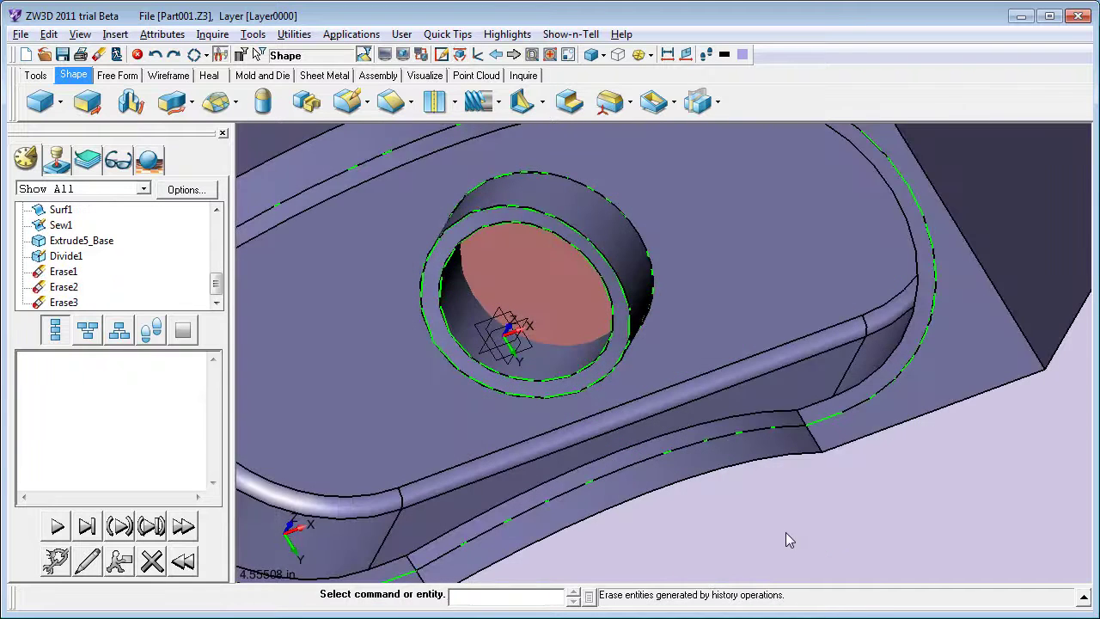
scroll(777, 537, down, 3)
scroll(769, 539, up, 3)
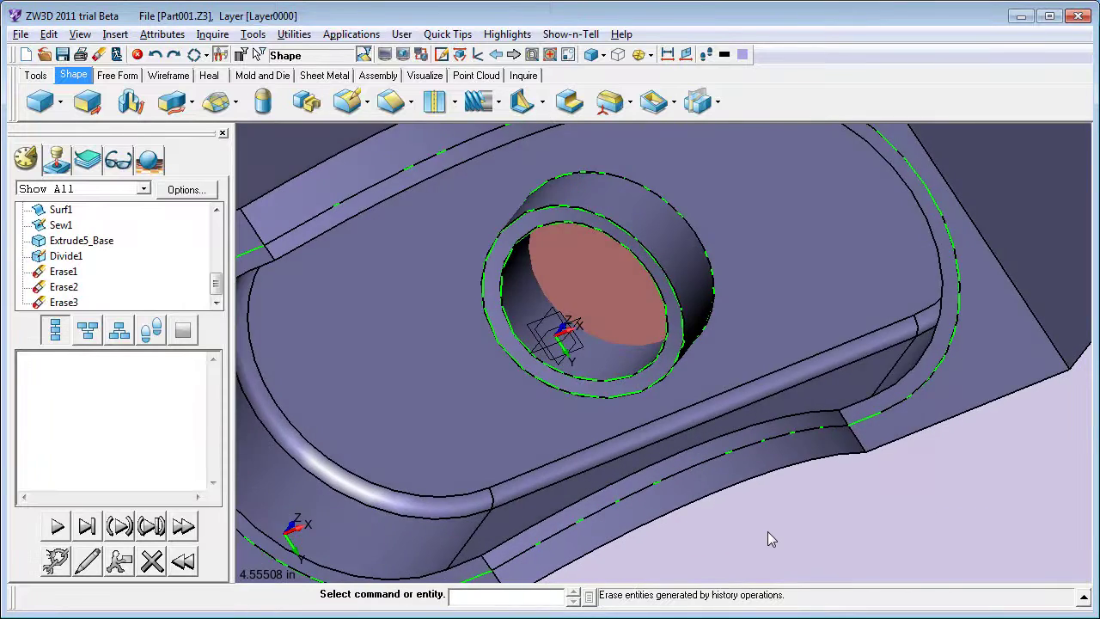
scroll(767, 530, up, 2)
scroll(767, 529, down, 5)
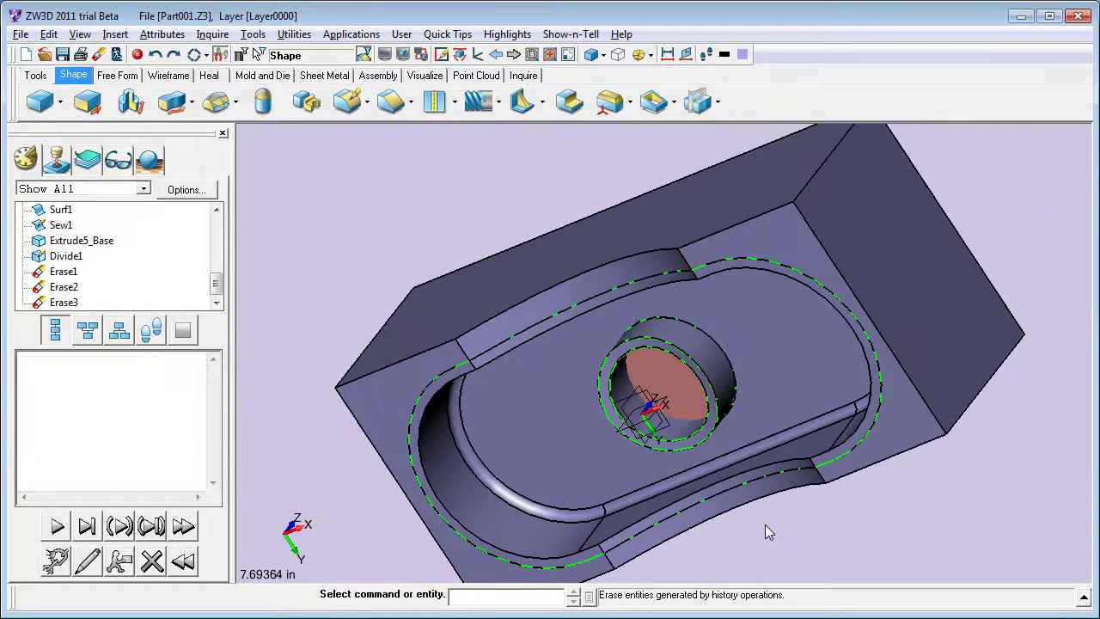
mouse_move(848, 539)
middle_down()
mouse_move(868, 572)
mouse_move(866, 548)
middle_up()
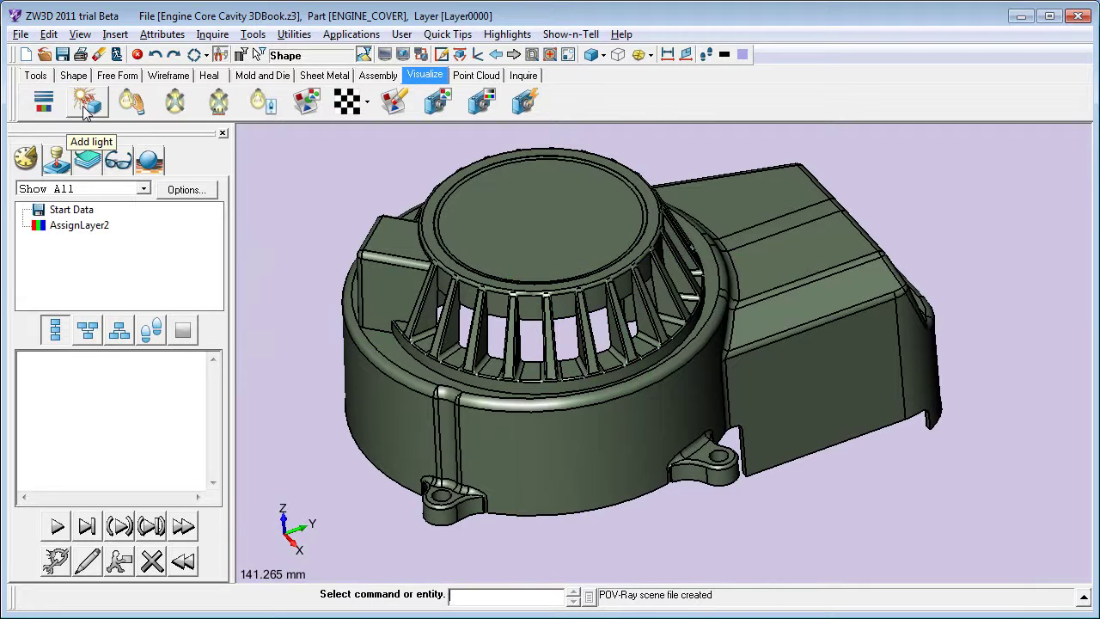
Step: Review Face Attributes, Add light and Modify light, then render the view in POV-Ray
click(52, 108)
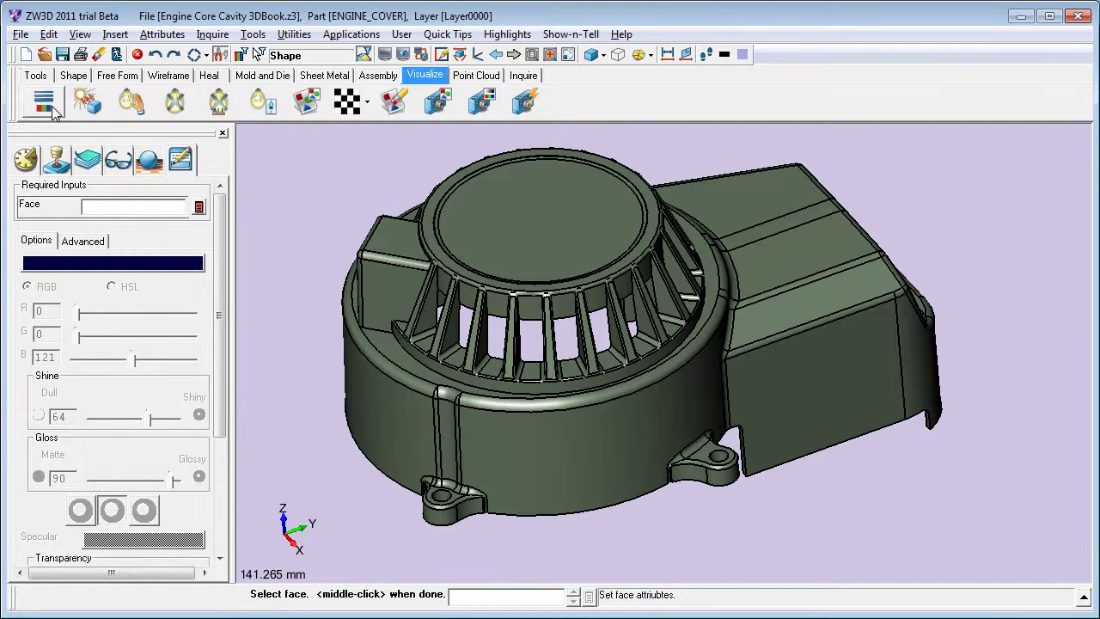
click(97, 110)
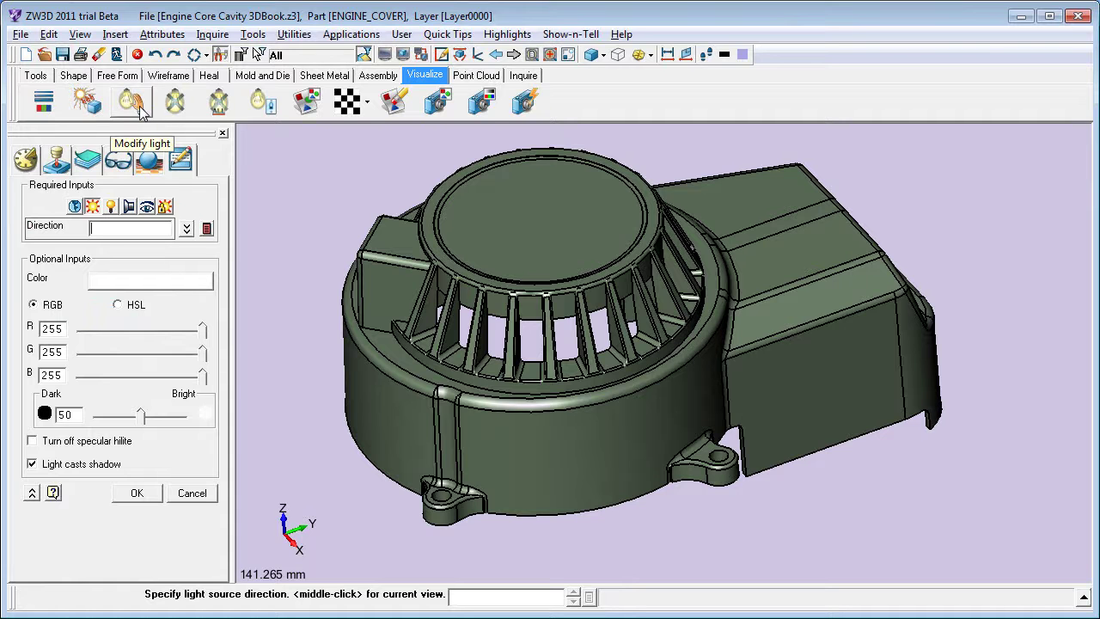
click(140, 112)
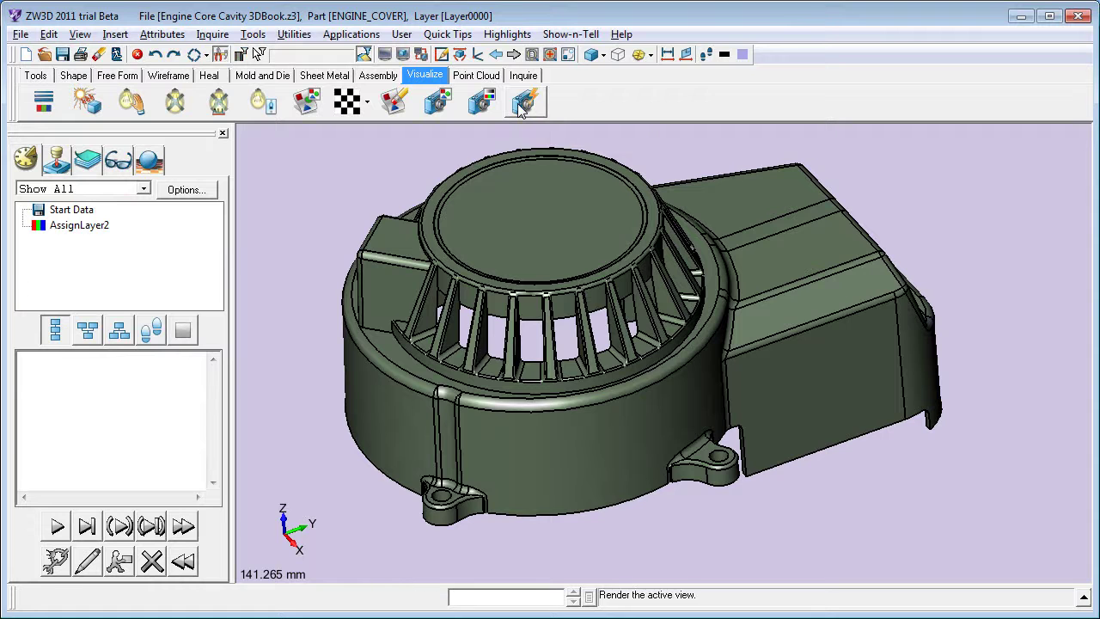
click(521, 108)
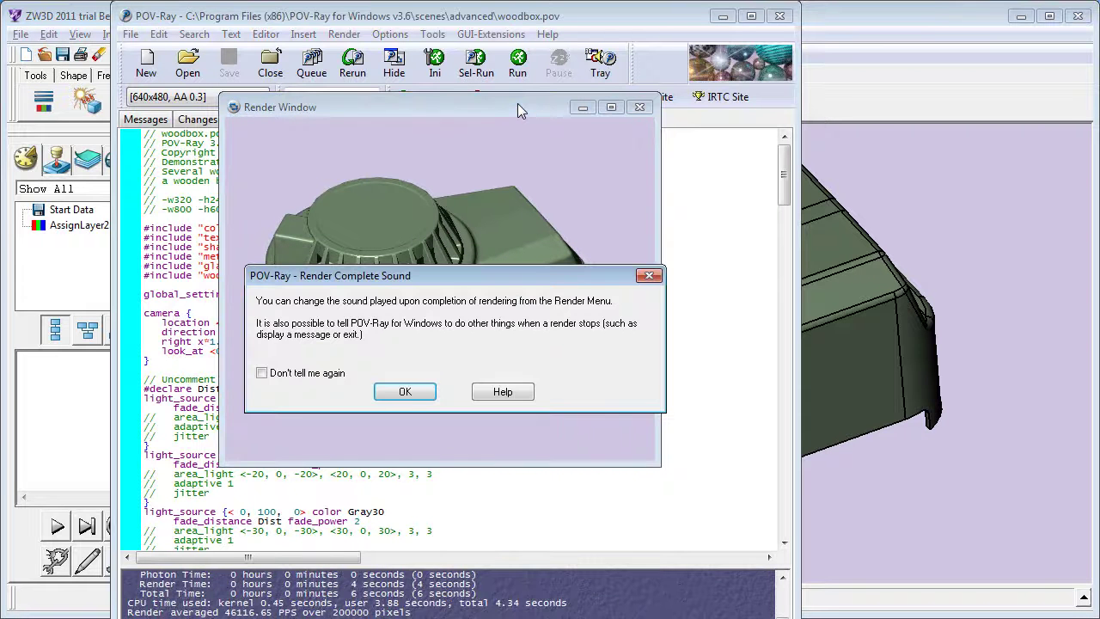
Step: Dismiss the Render Complete Sound and No Output File notices
click(406, 392)
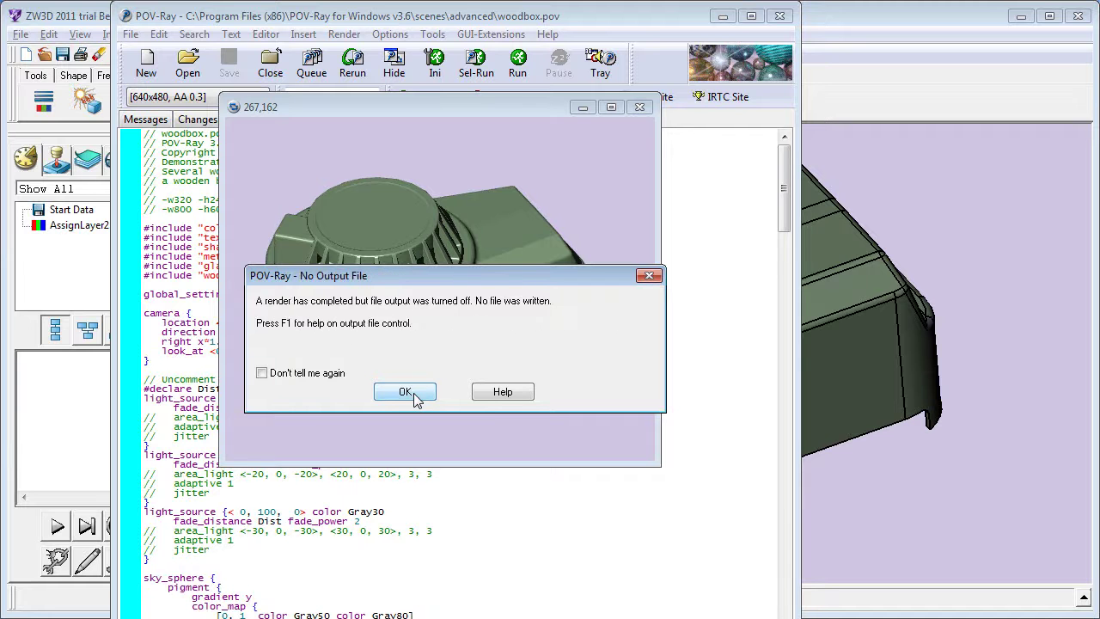
click(405, 392)
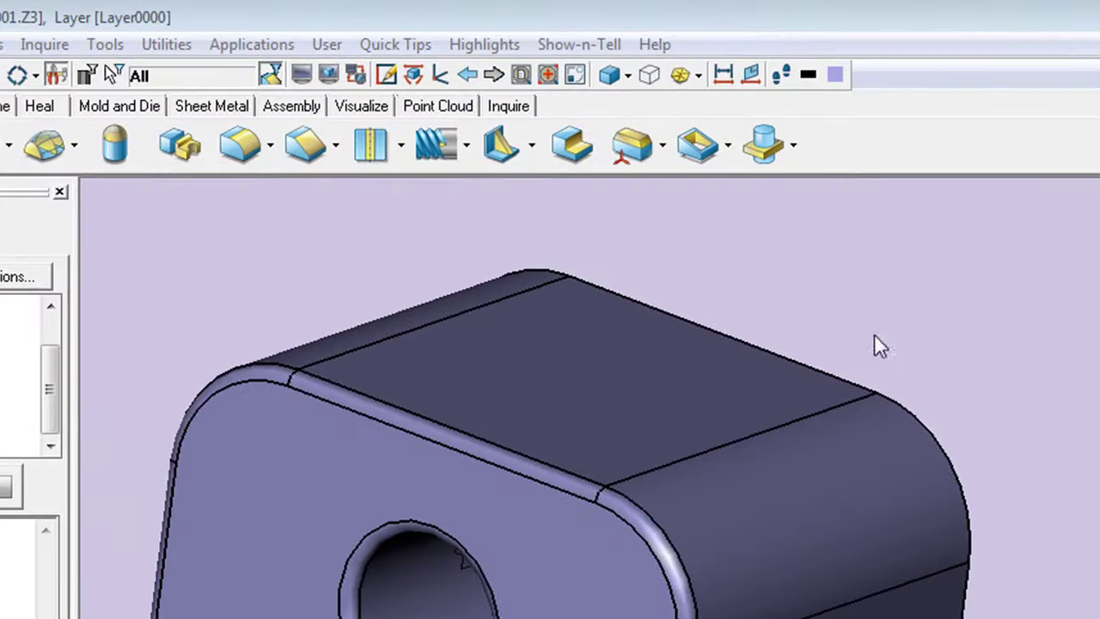
Step: Set the pick filter to Face
click(114, 74)
click(150, 177)
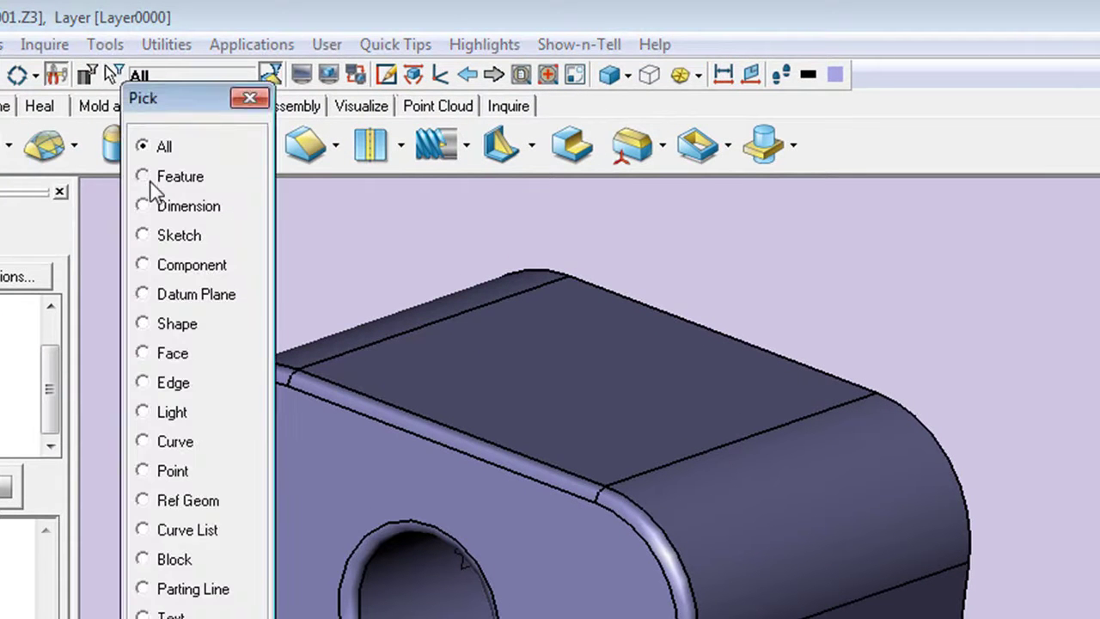
click(115, 75)
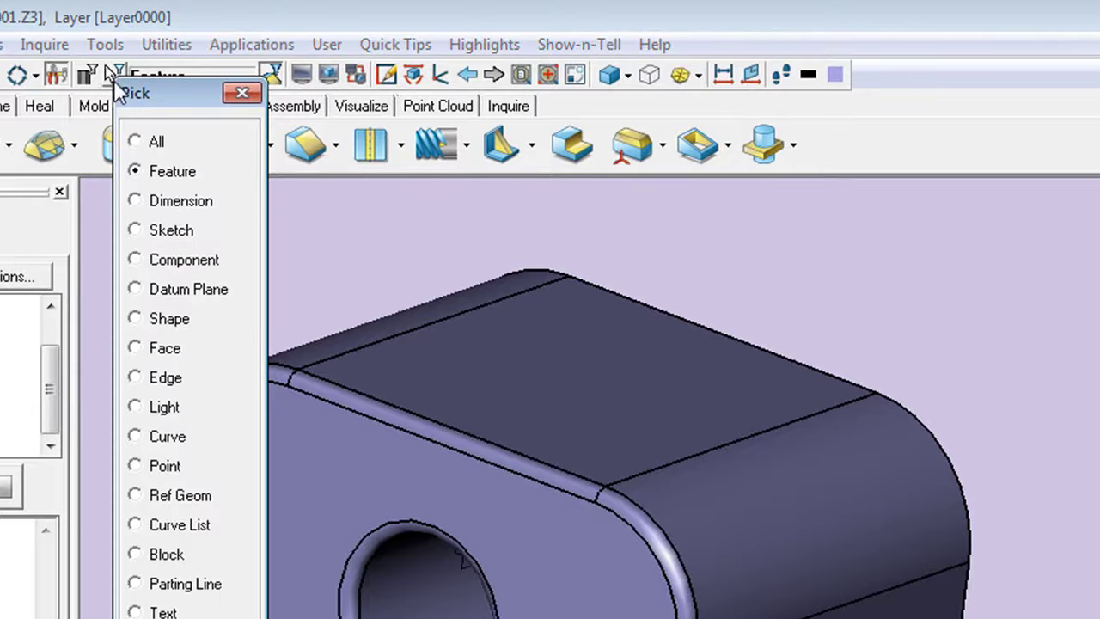
click(136, 348)
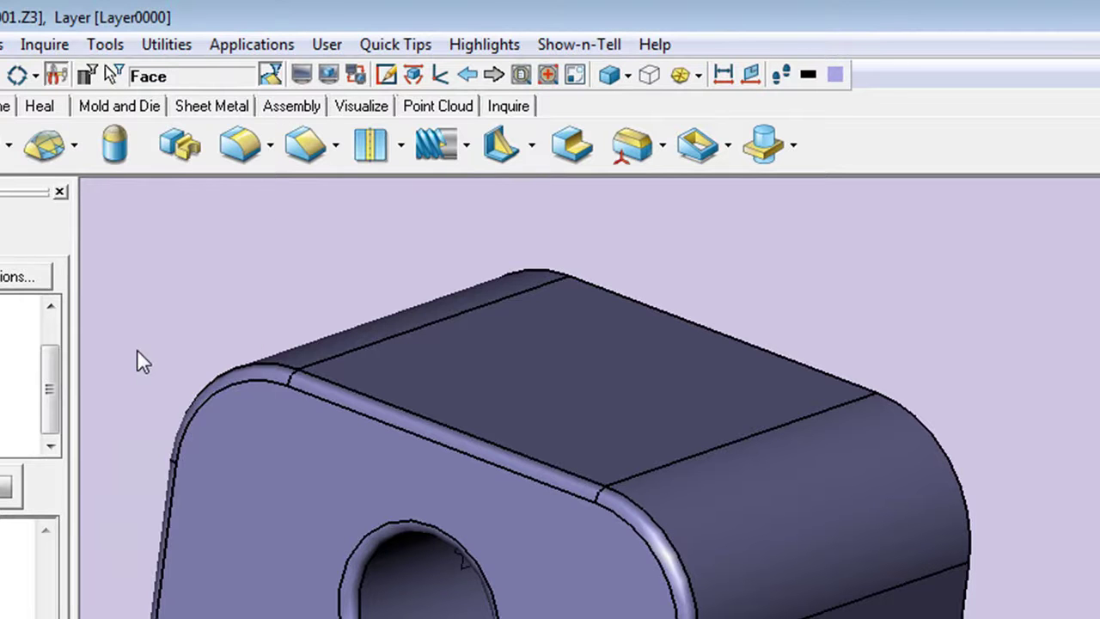
Step: Move the round hole's bore face to a new spot near the block's left end
click(351, 589)
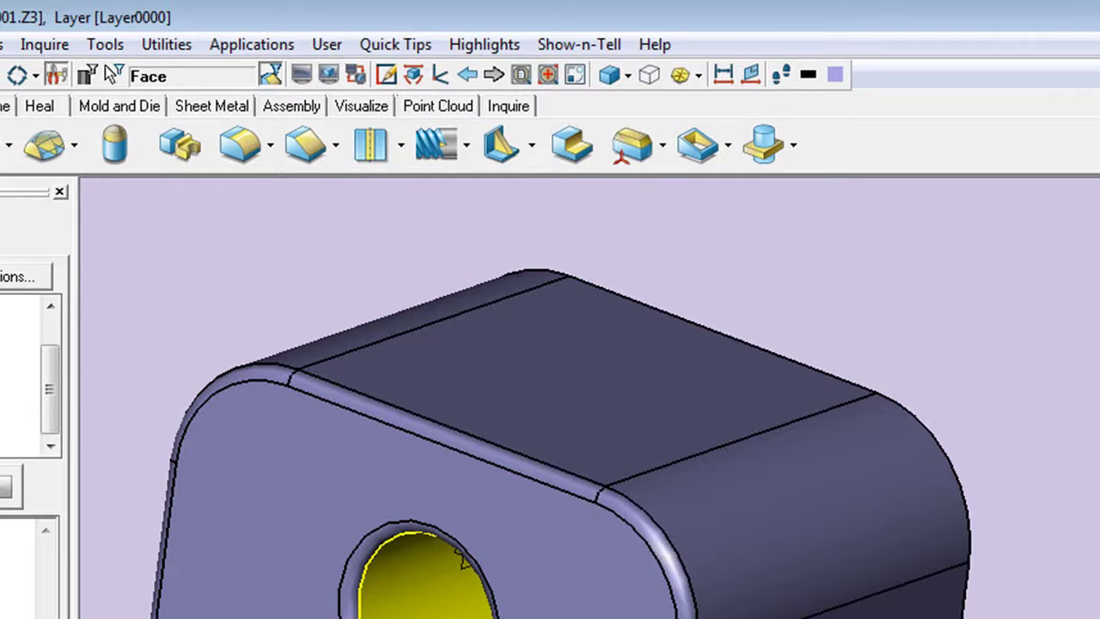
right_click(463, 557)
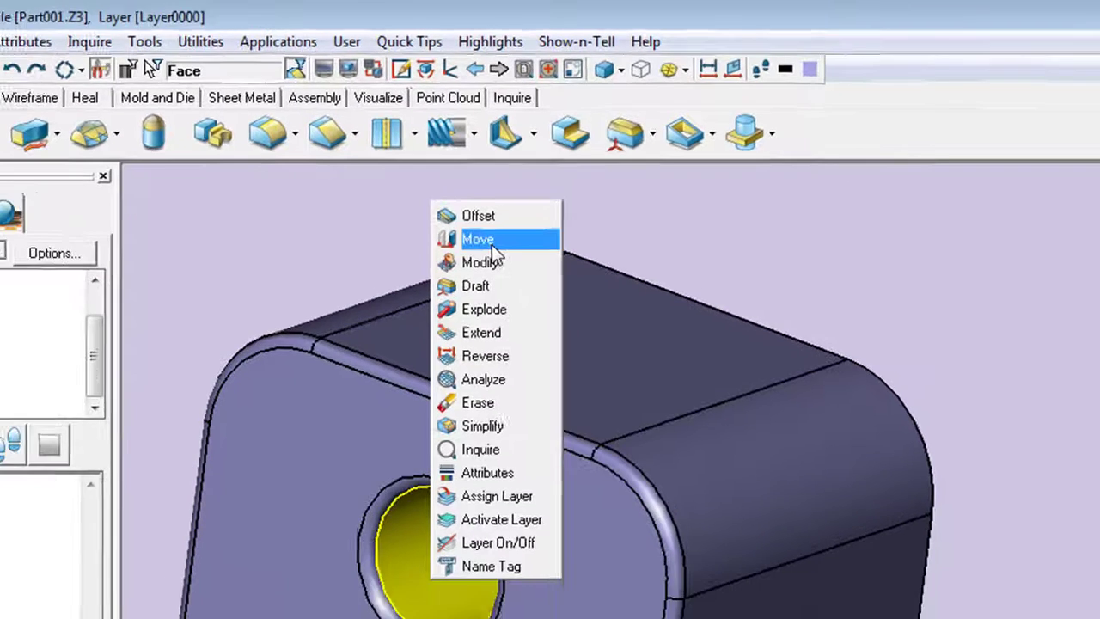
click(470, 260)
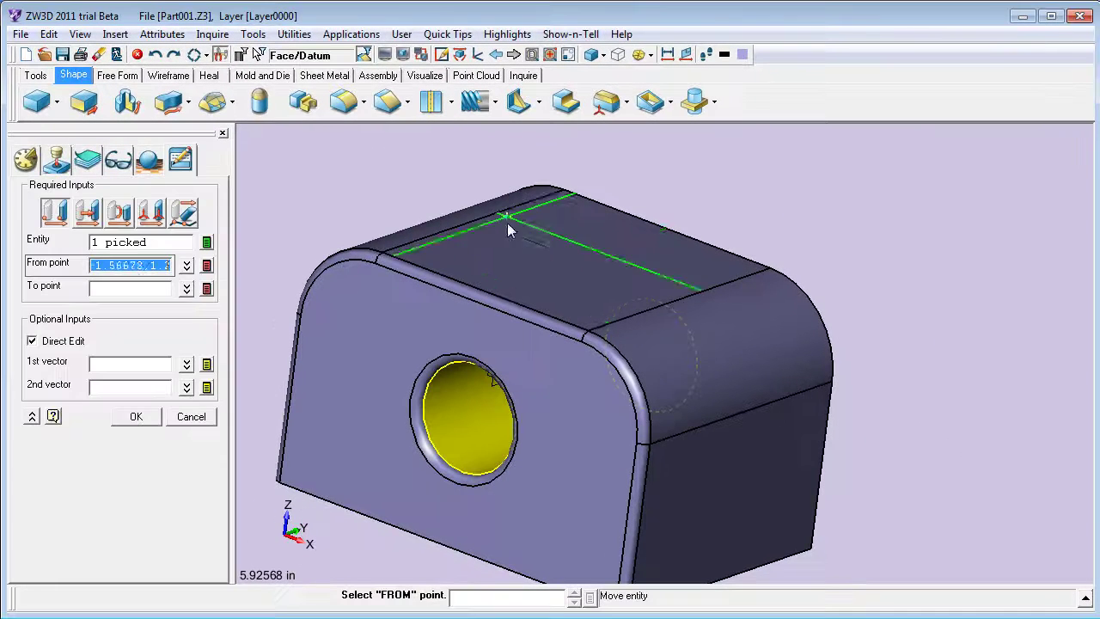
click(485, 376)
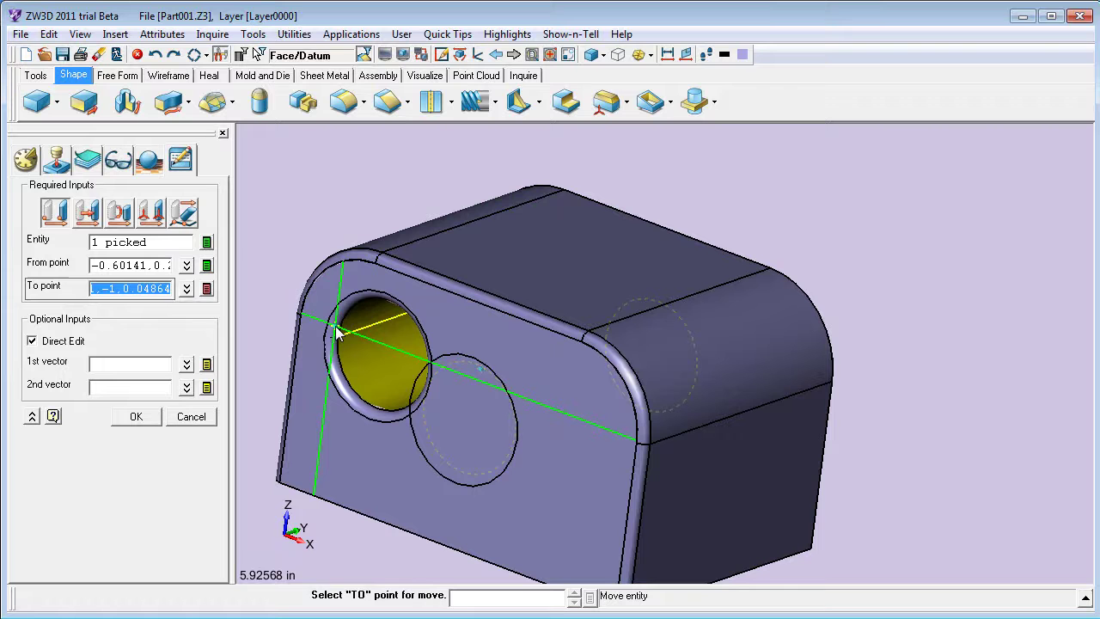
click(337, 334)
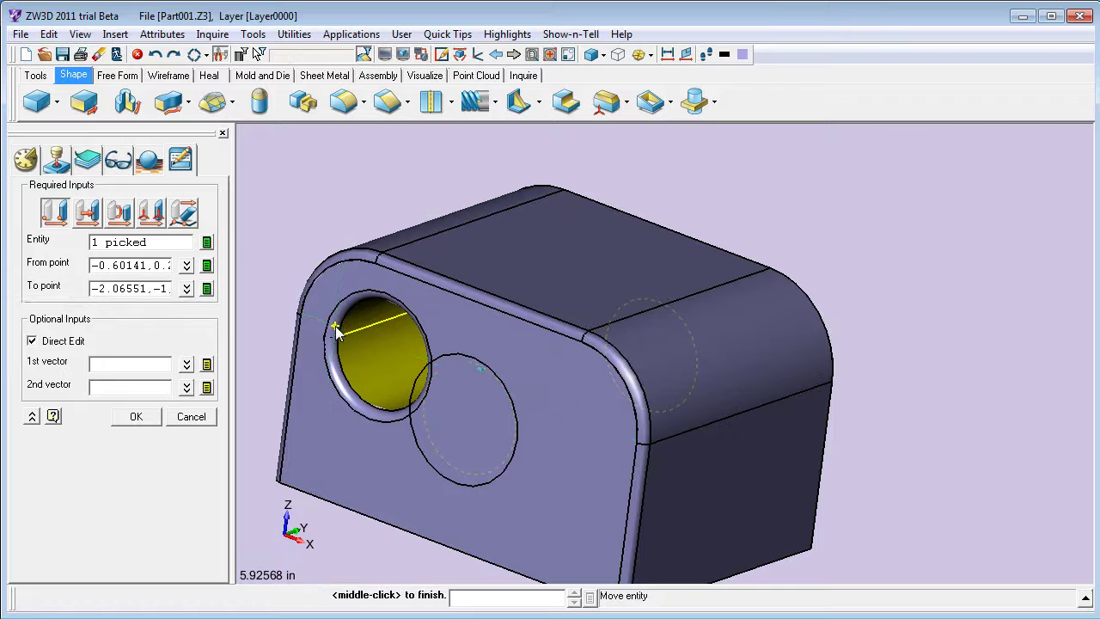
click(138, 417)
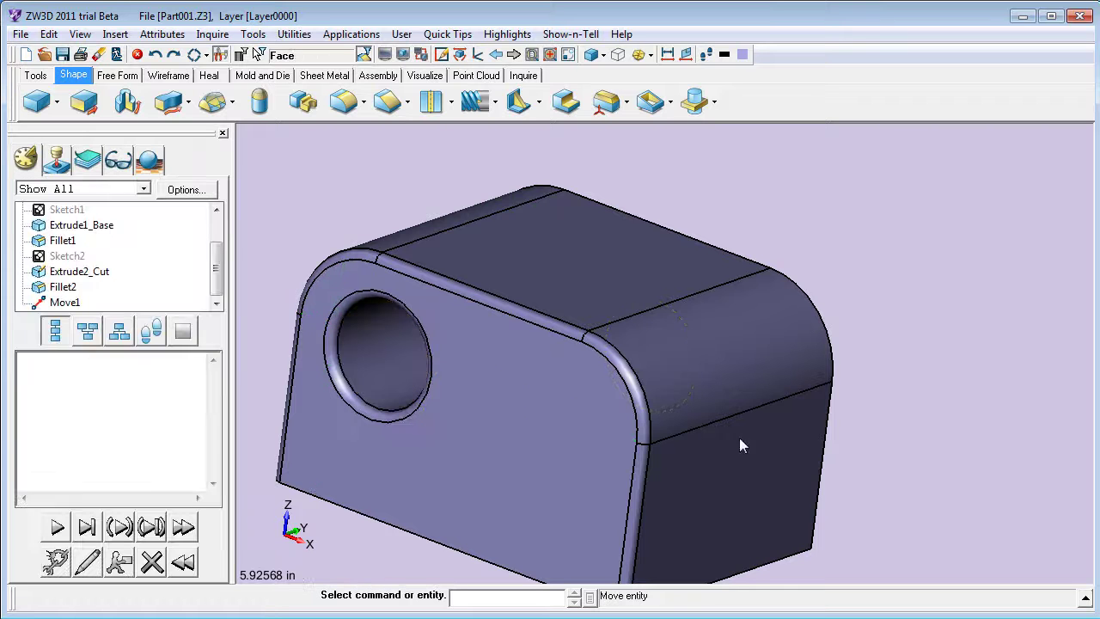
Step: Move the top face from its front edge up to point 0.9,1.6,2.1
right_click(589, 286)
click(613, 309)
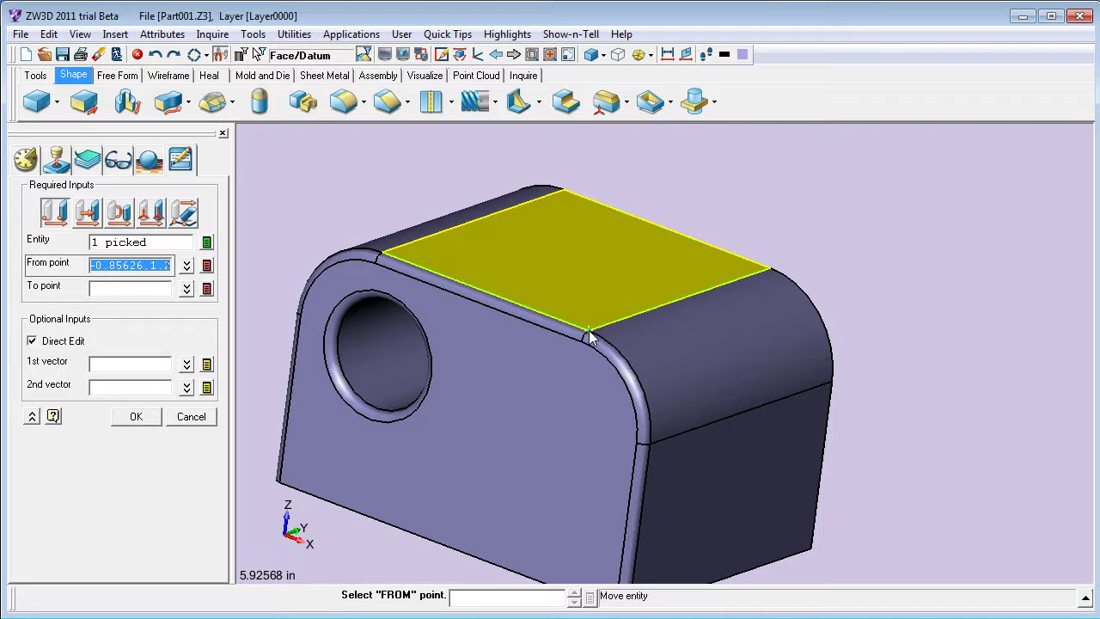
click(588, 331)
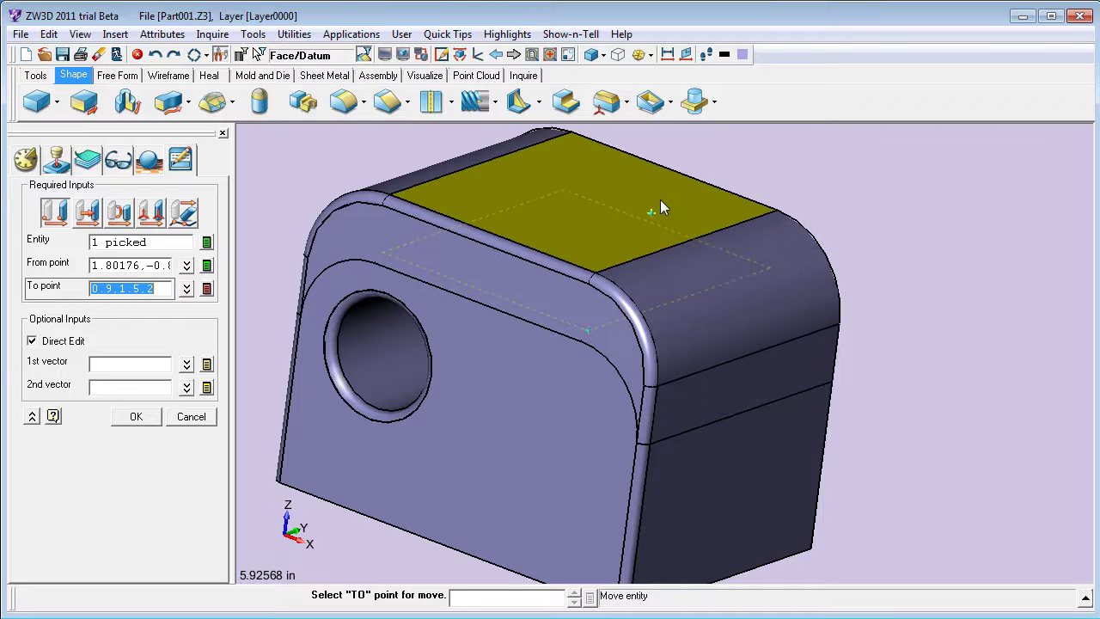
click(660, 199)
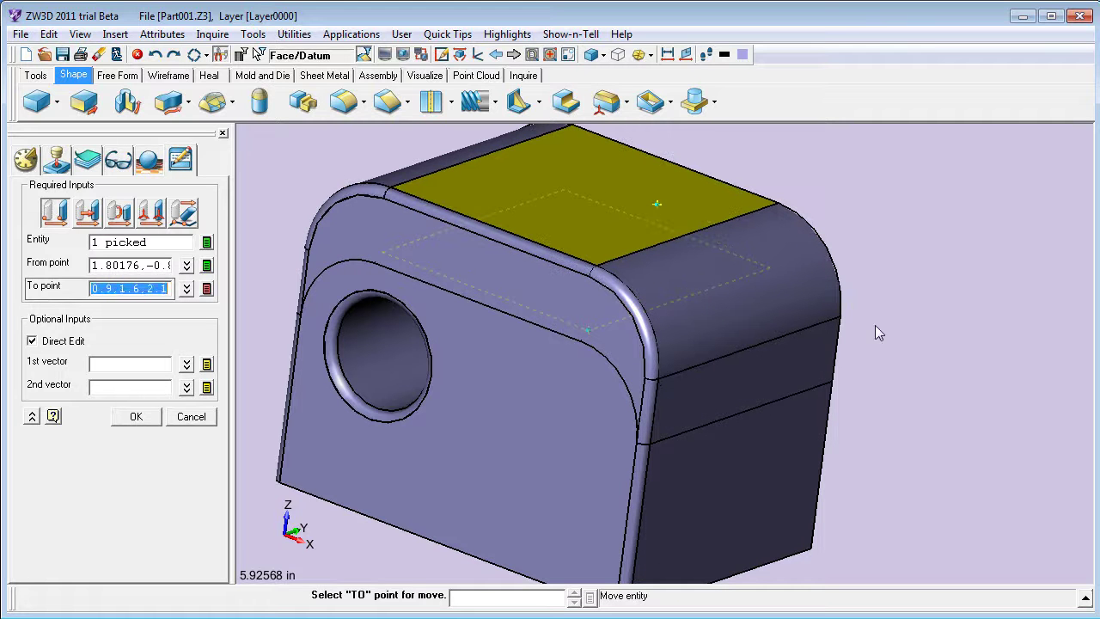
click(134, 421)
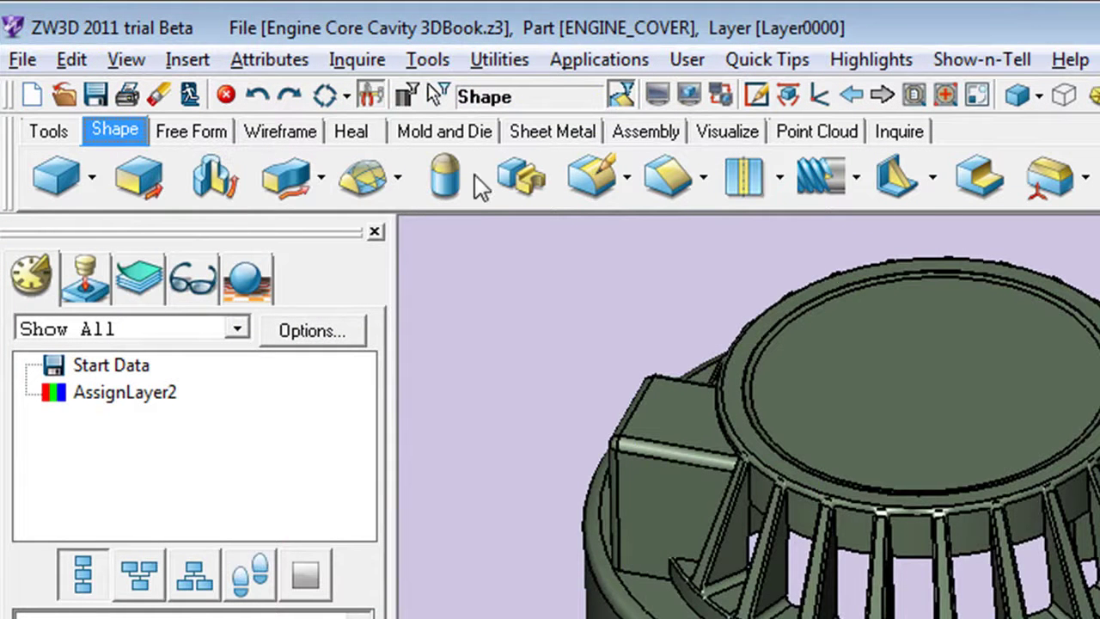
Step: Browse the Free Form, Heal, Sheet Metal and Point Cloud tool sets
click(199, 136)
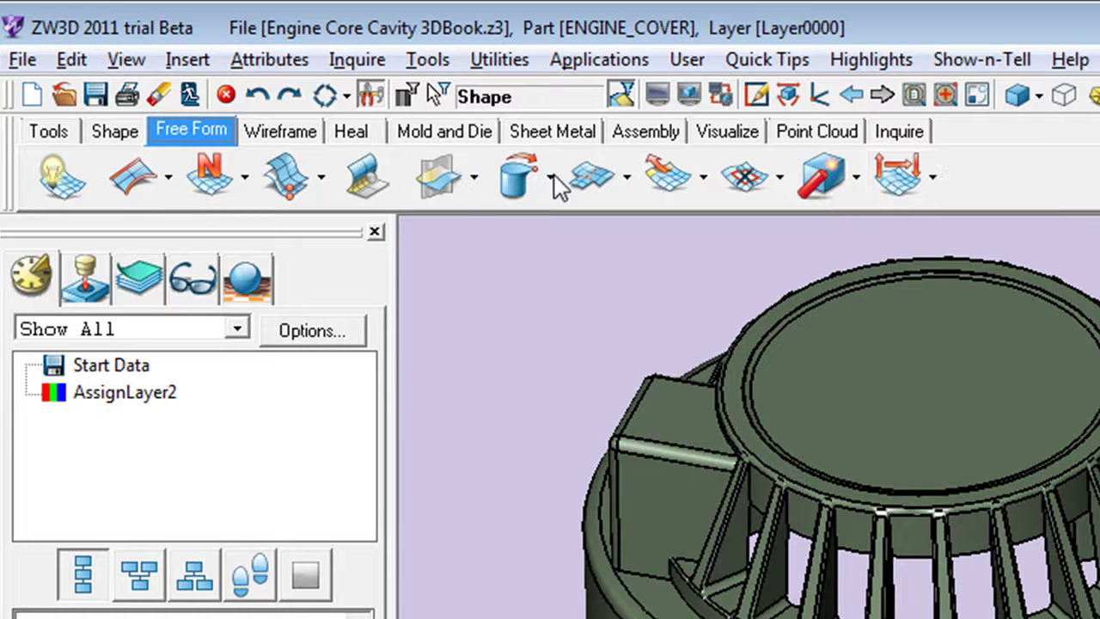
click(340, 134)
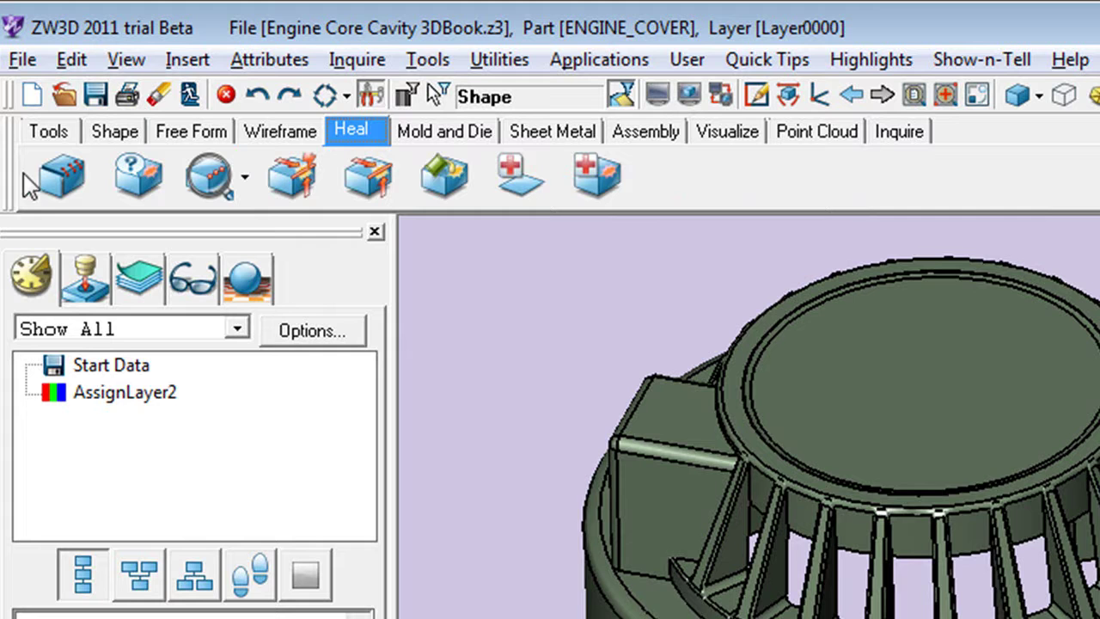
click(554, 139)
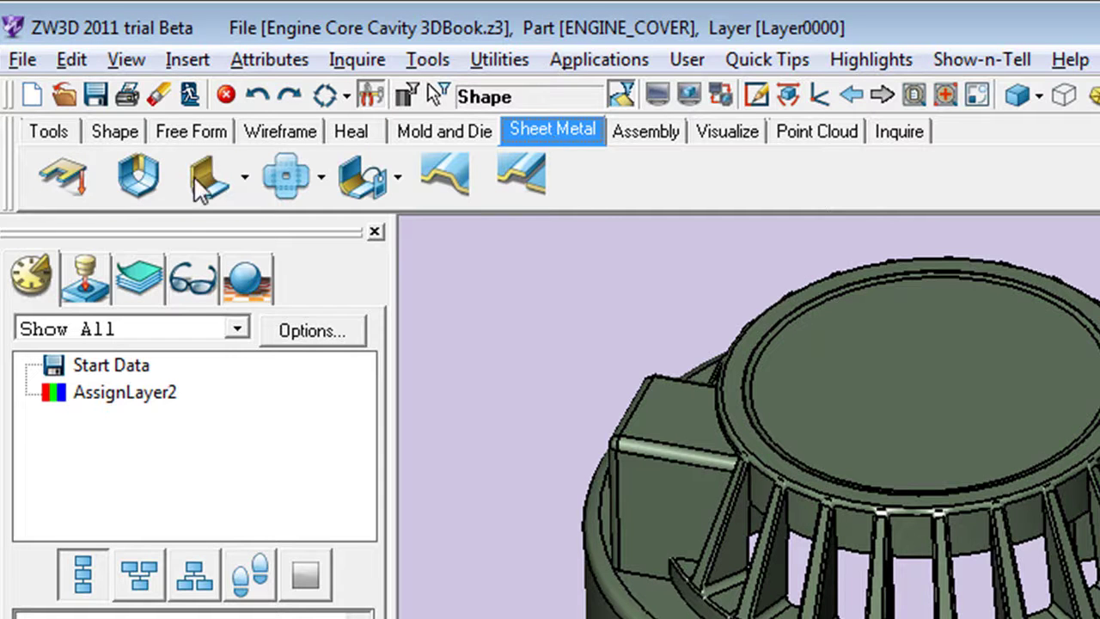
click(823, 136)
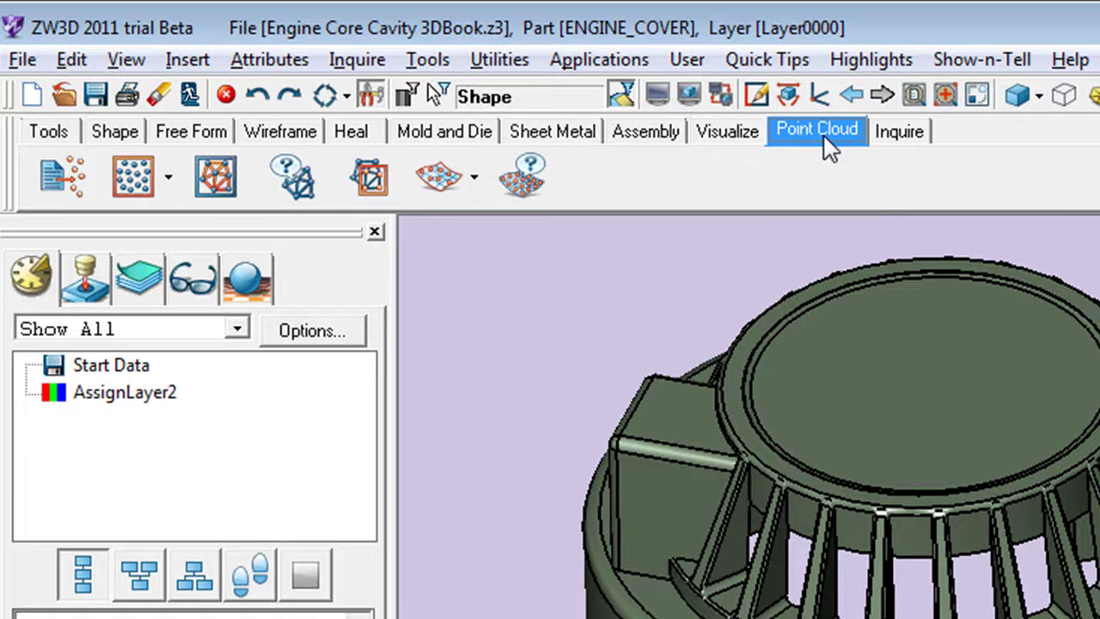